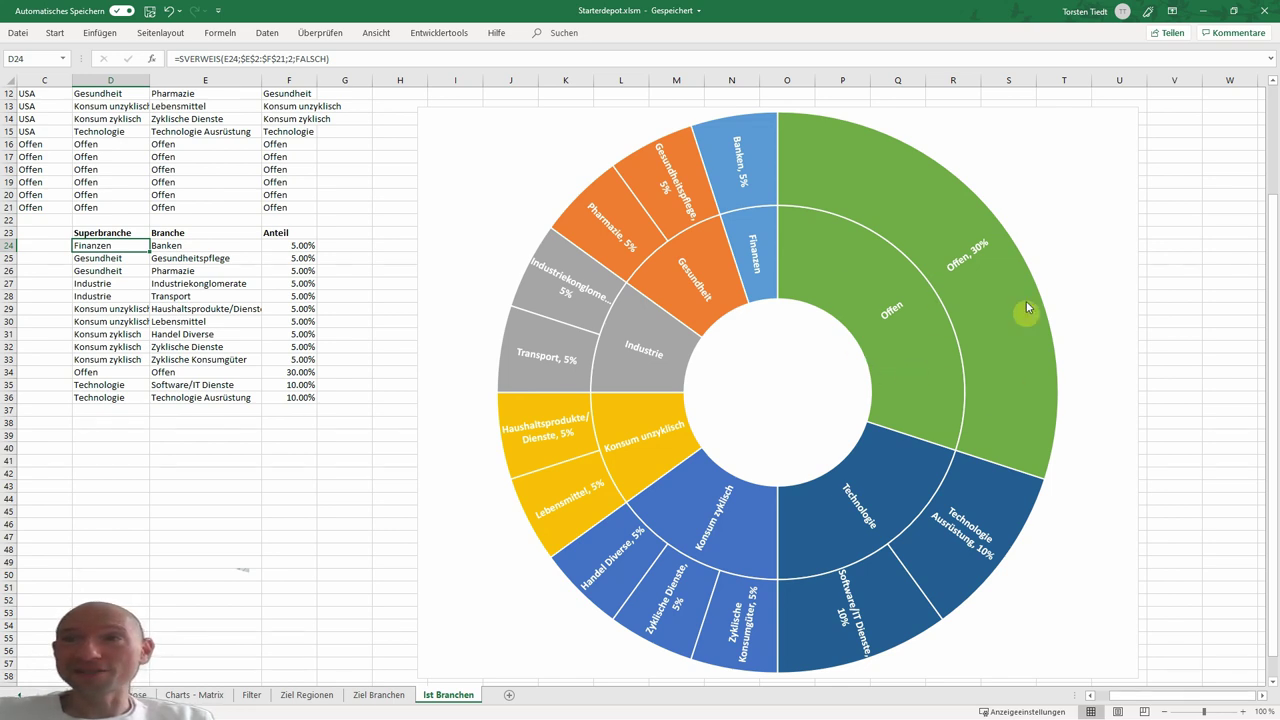
- Review the current sector chart, and mark the Finanzen/Immobilien row and its open share in the Ziel Branchen sheet
mouse_move(973, 320)
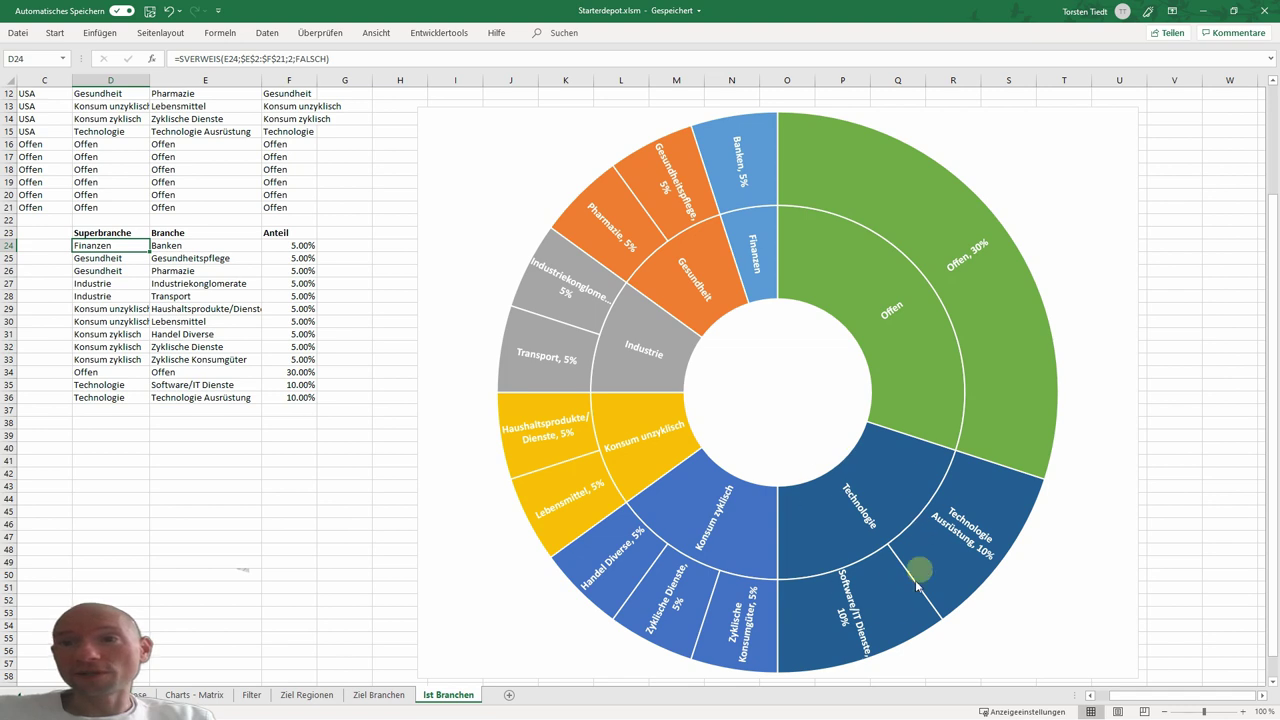
mouse_move(869, 603)
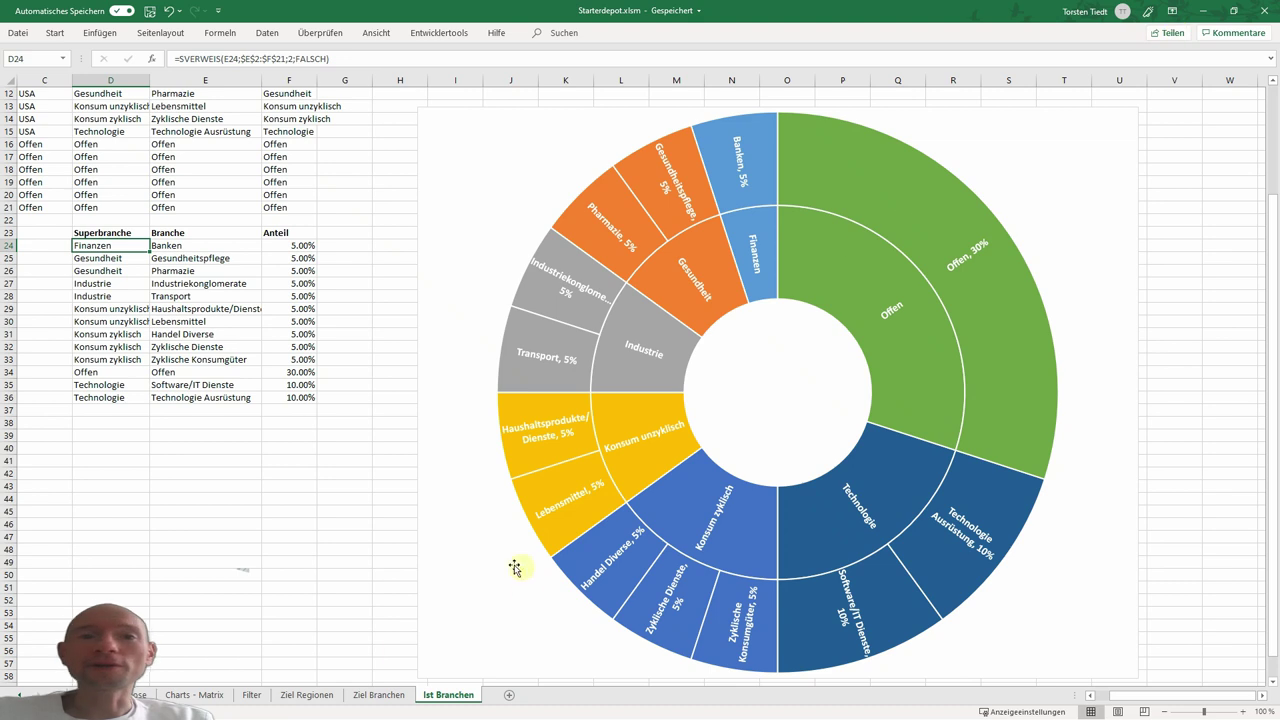
click(380, 696)
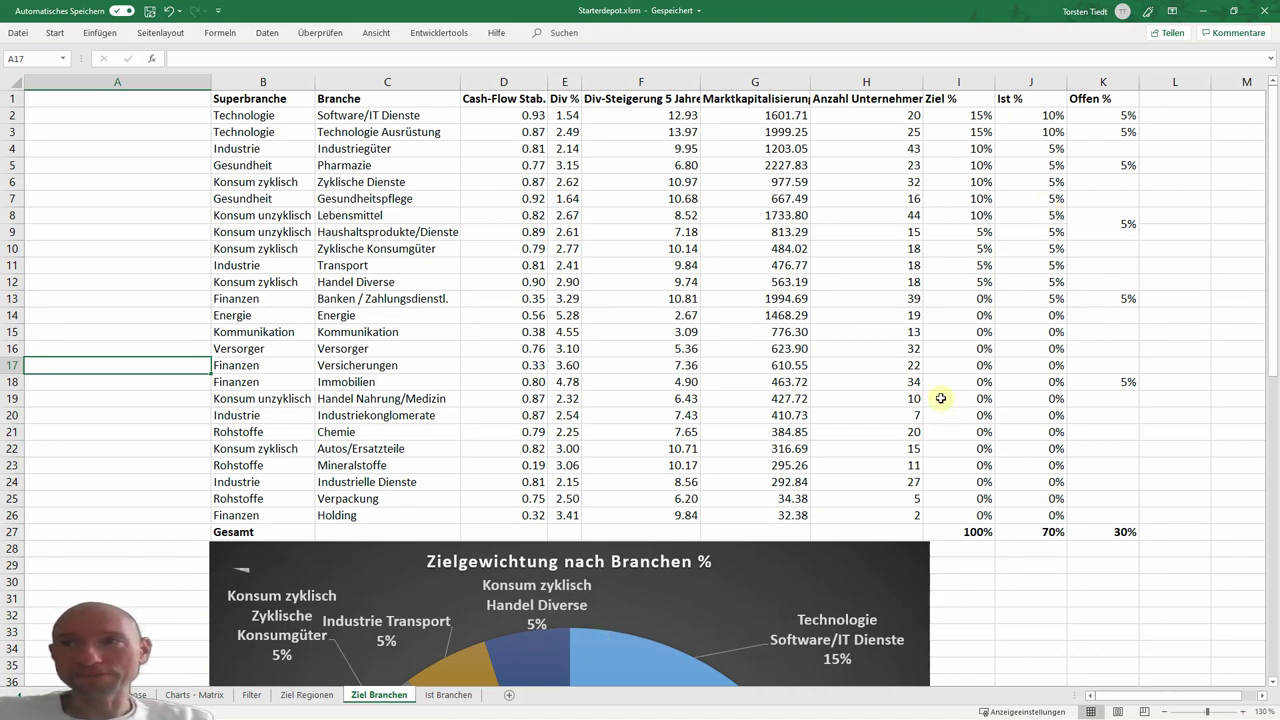
drag(1105, 380, 290, 383)
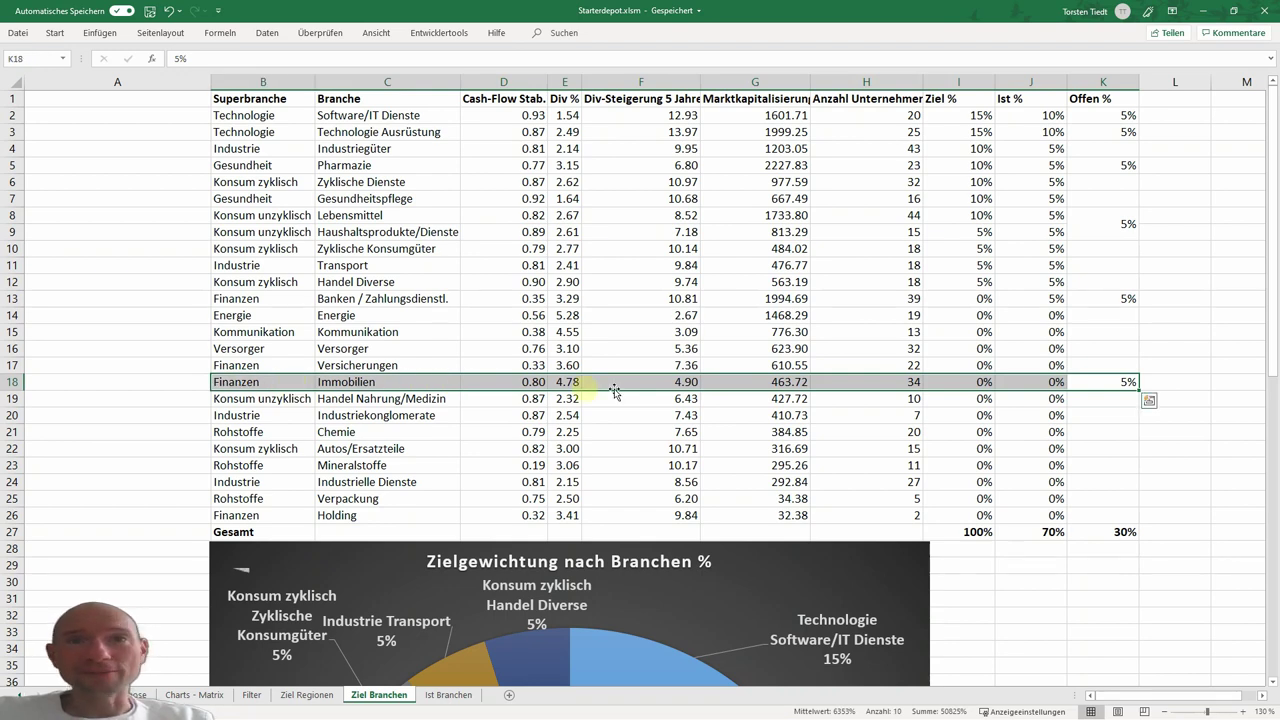
click(1114, 383)
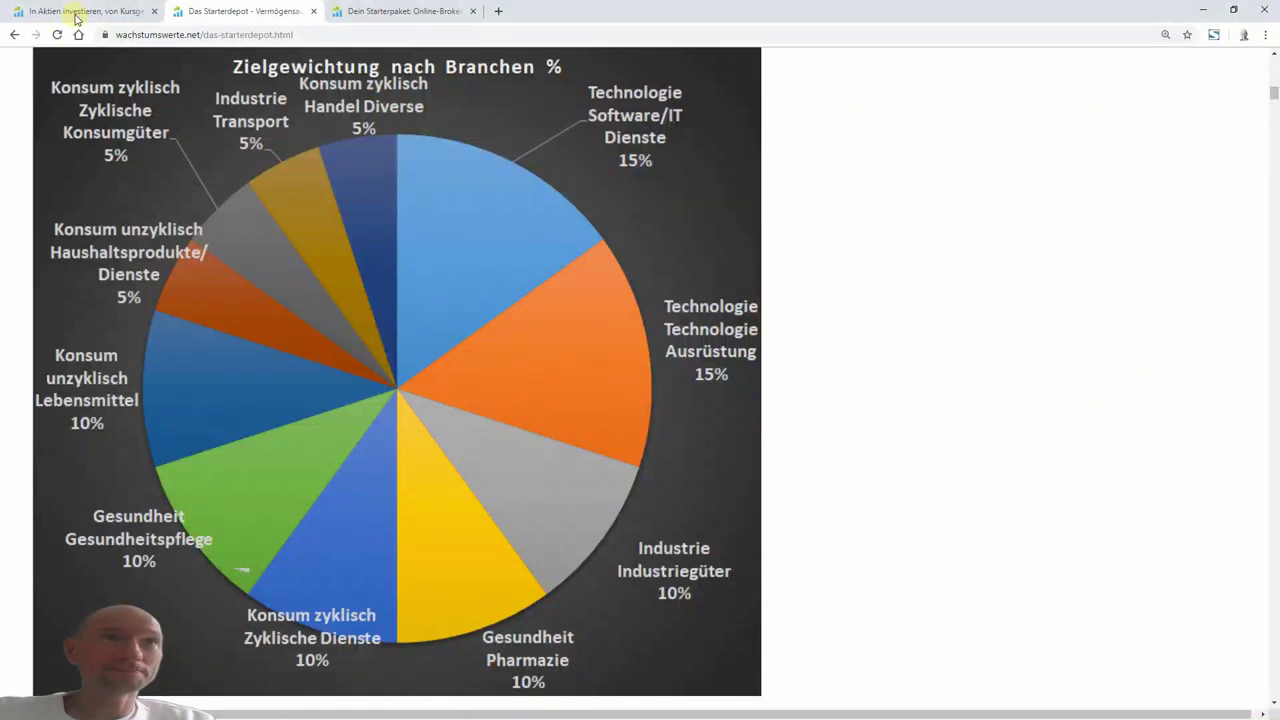
- Open the stock finder on Aktienfinder.Net in the browser and apply the watchlist "Starterdepot - REITs"
click(74, 11)
click(604, 477)
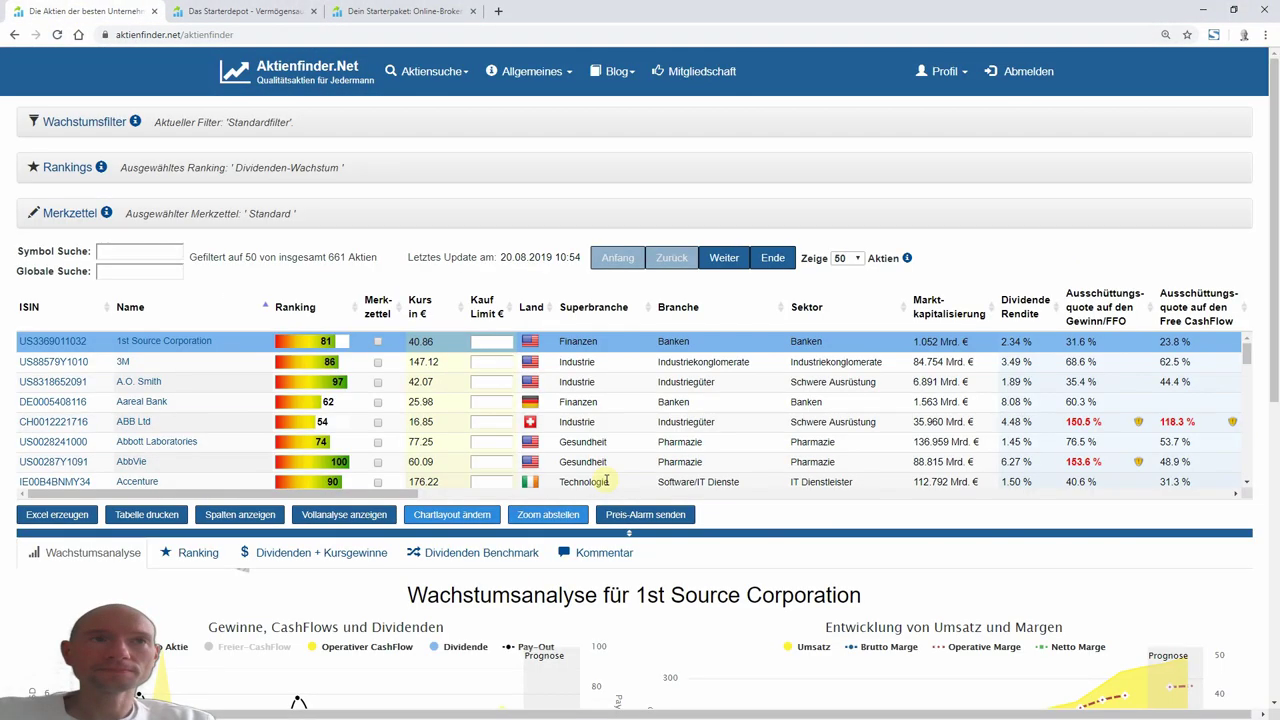
click(62, 214)
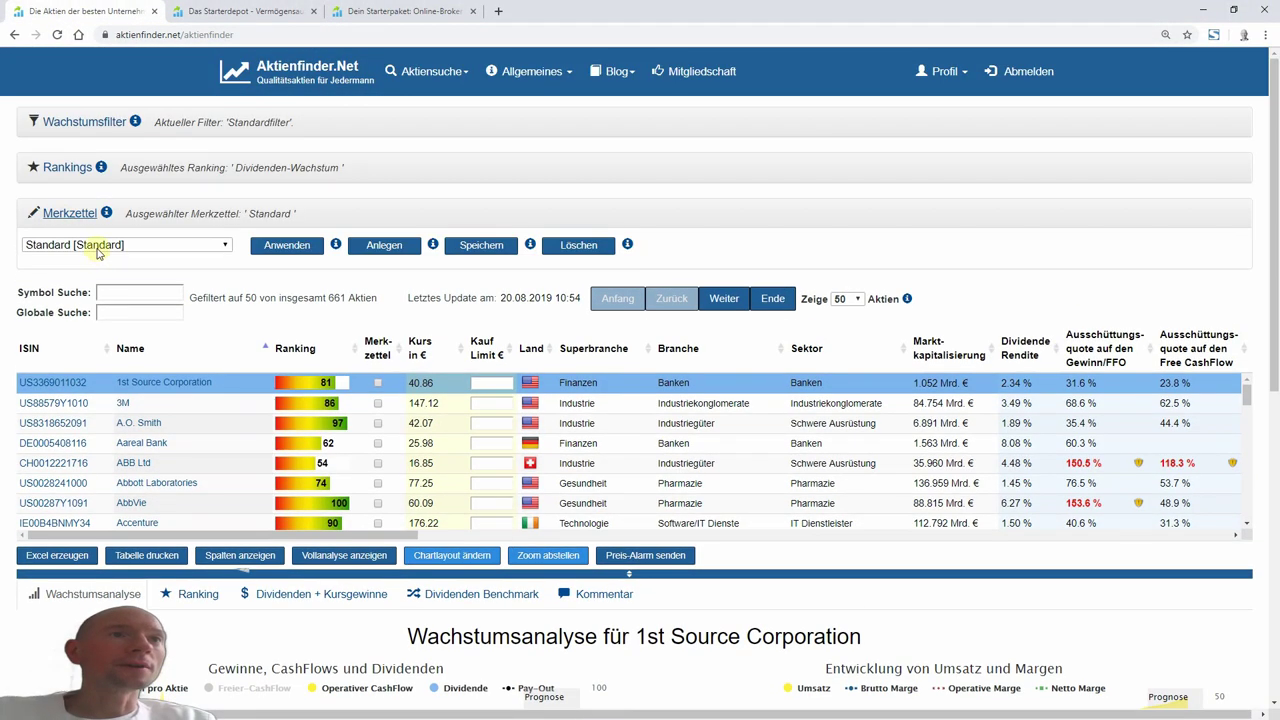
click(92, 245)
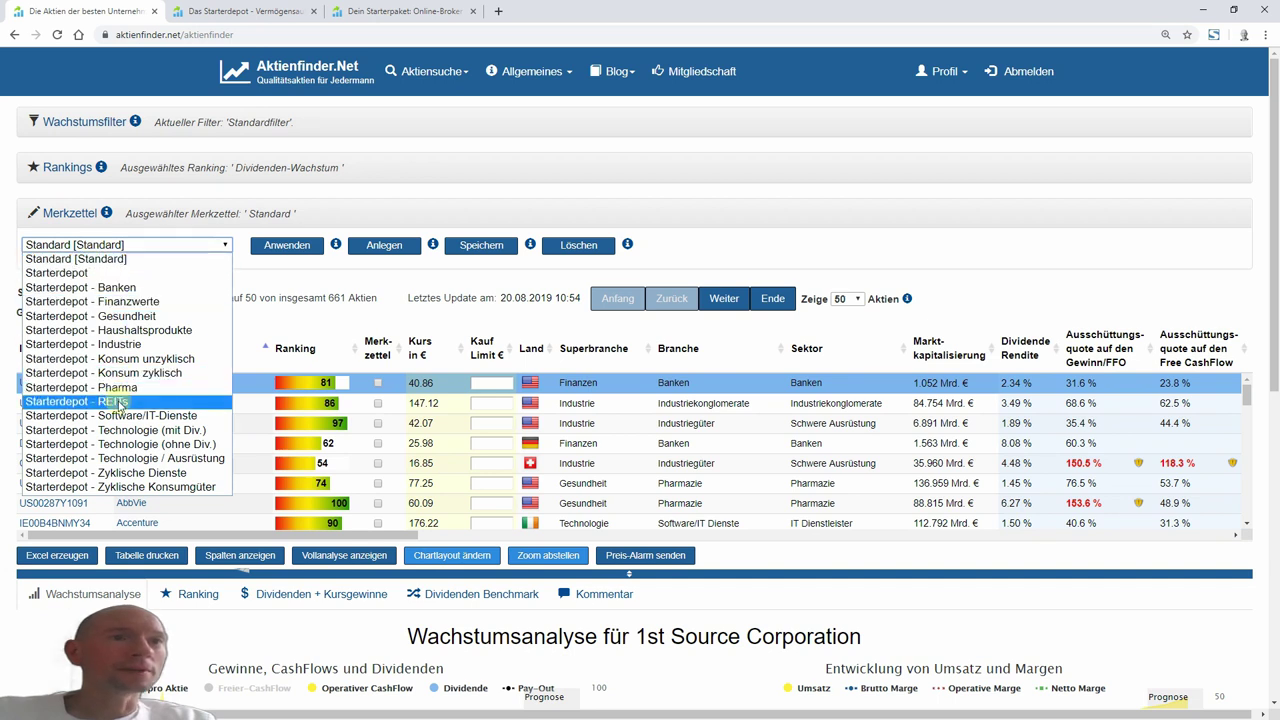
click(120, 402)
click(265, 250)
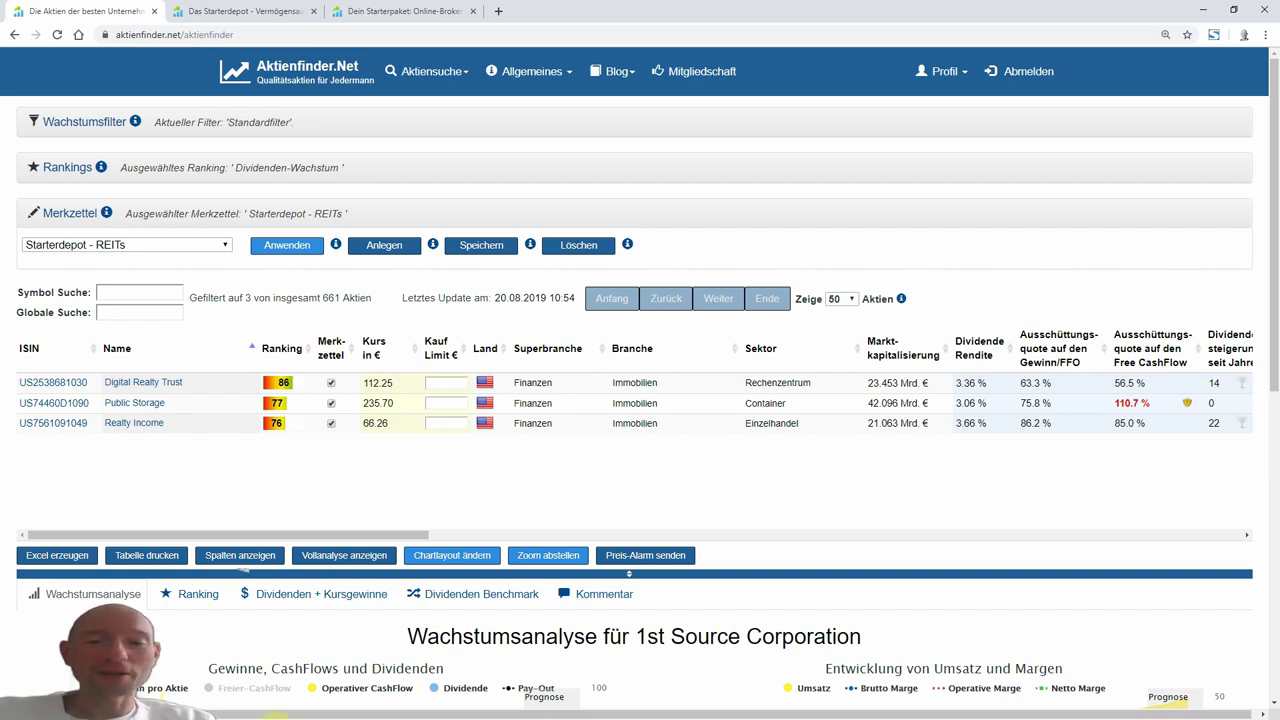
- Mark the Banken / Zahlungsdienstl. row in the Excel workbook, and apply the watchlist "Starterdepot - Banken" in Aktienfinder
key(alt+Tab)
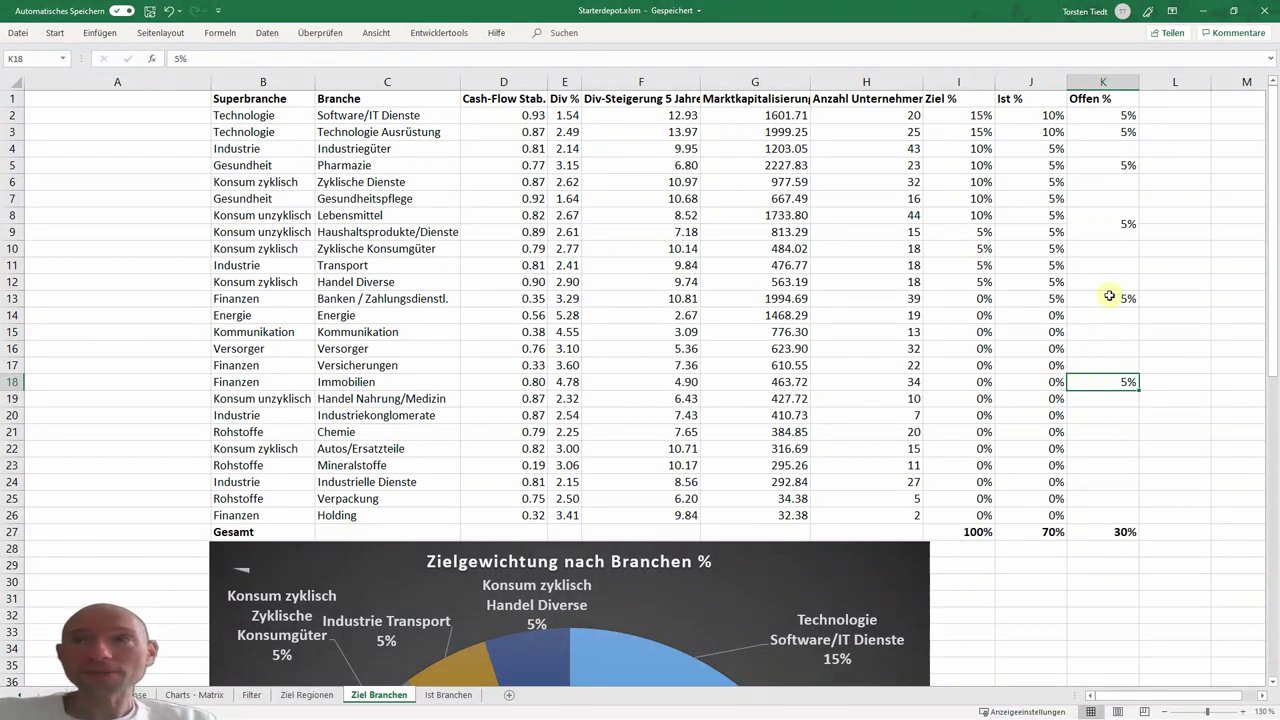
drag(1103, 298, 268, 298)
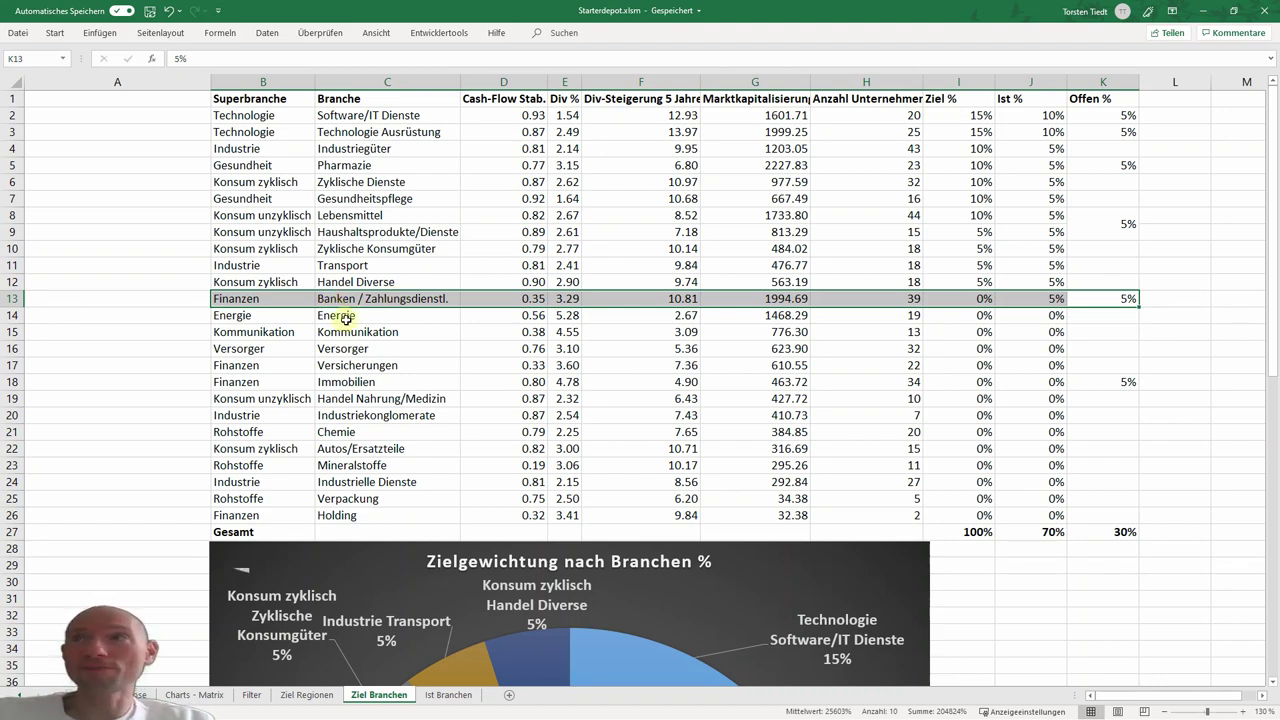
click(1205, 20)
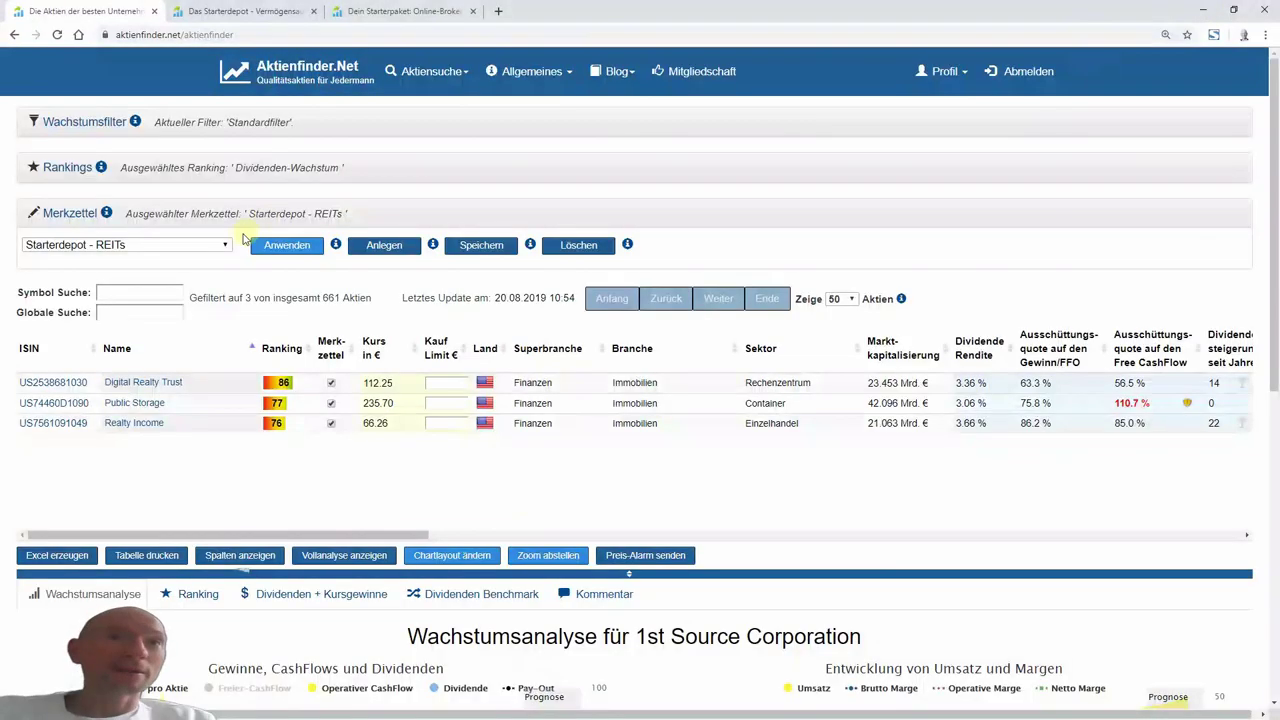
click(228, 245)
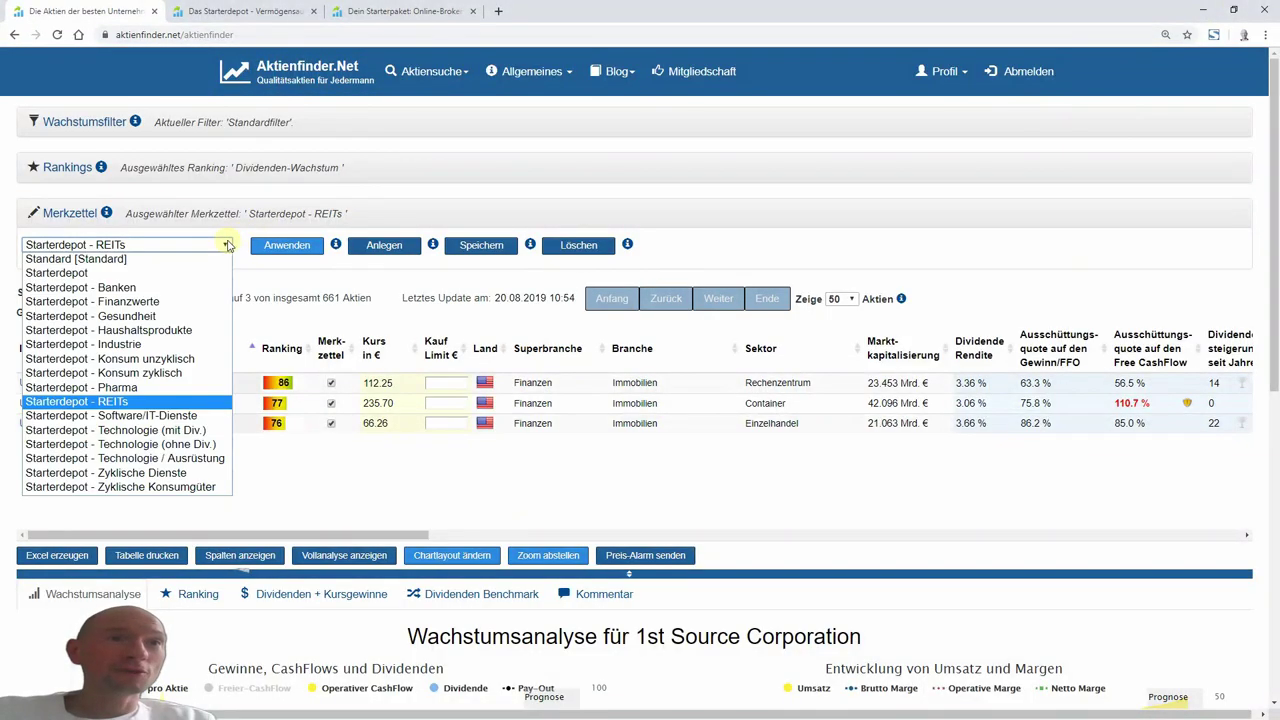
click(131, 288)
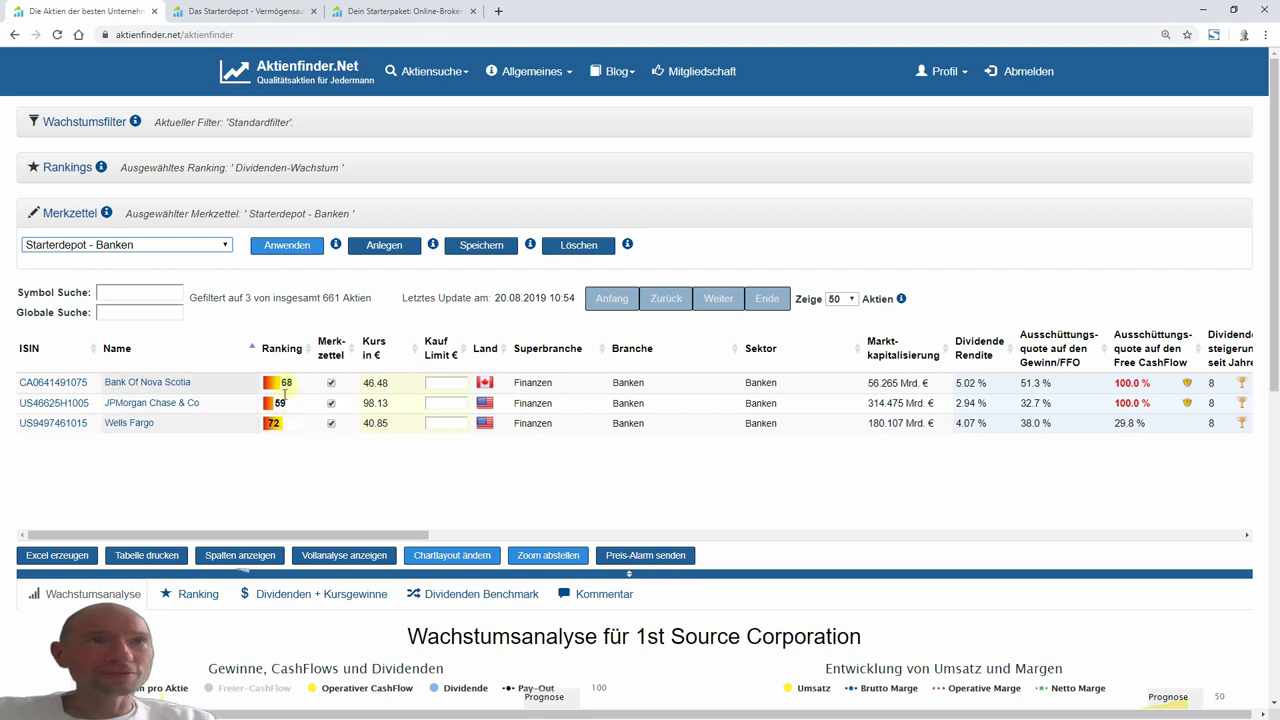
- Expand the ranking criteria and switch off the goals for CashFlow stability and 5-year CashFlow growth
click(66, 166)
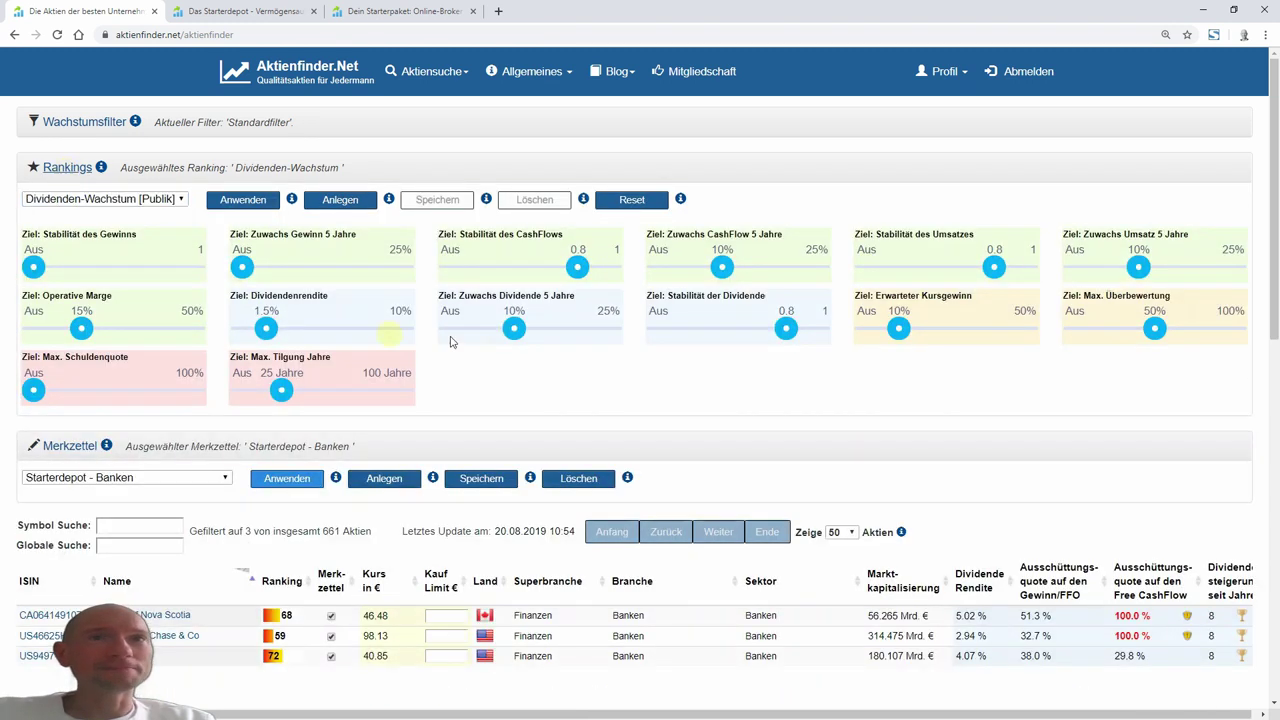
drag(576, 274, 452, 268)
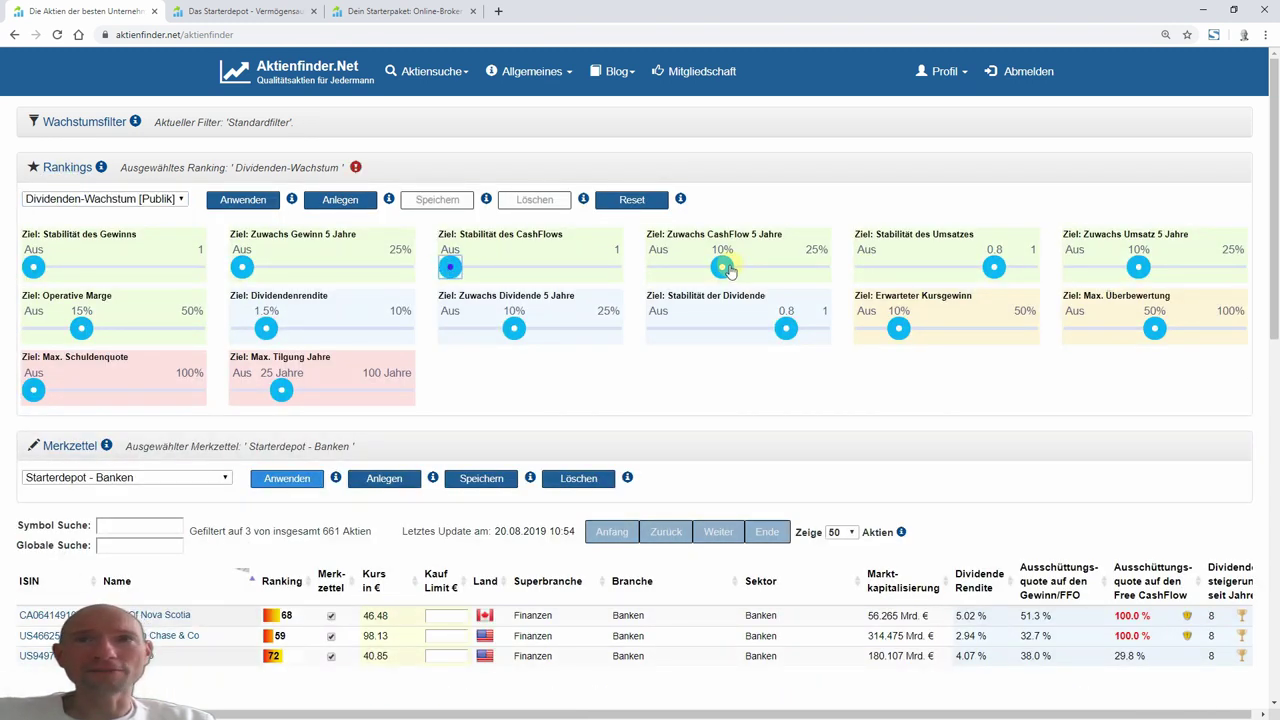
drag(722, 268, 648, 270)
- Set the ranking goals to 10% for 5-year profit growth and 0.8 for profit stability
click(244, 268)
click(306, 270)
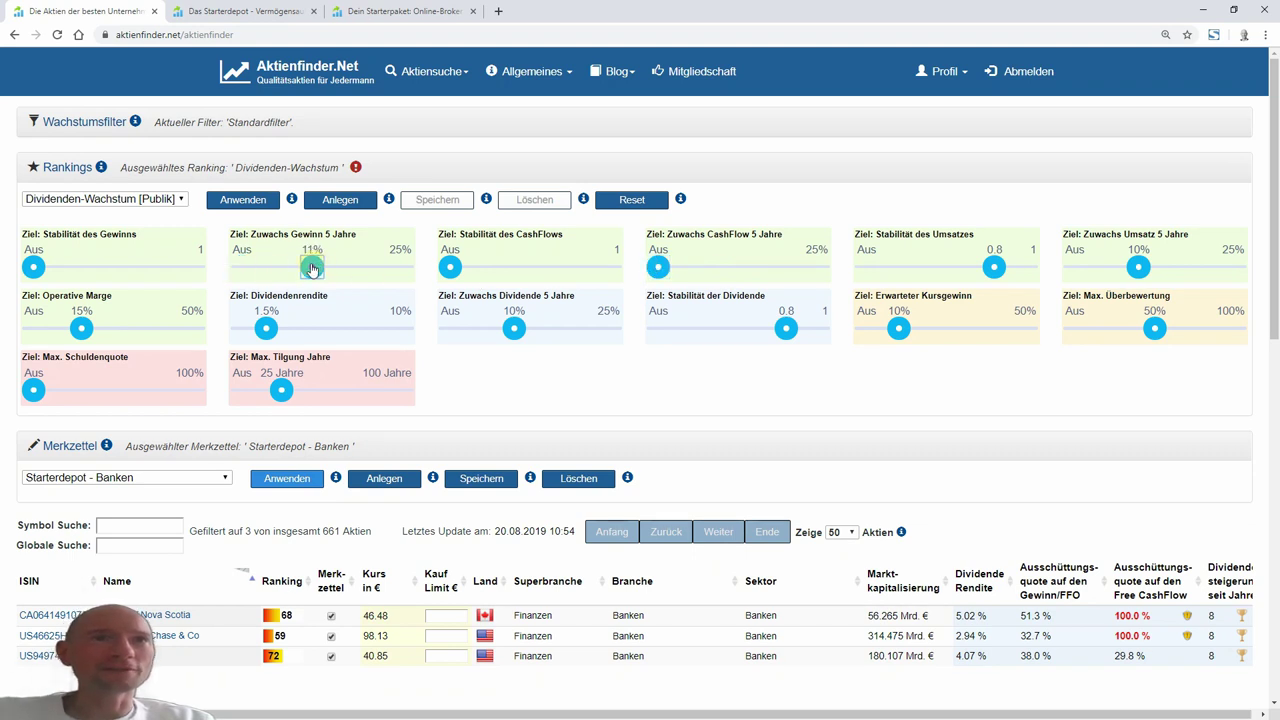
drag(33, 268, 162, 270)
- Switch off the Max. Tilgung Jahre goal, apply the adjusted ranking and collapse the ranking criteria
scroll(203, 478, down, 1)
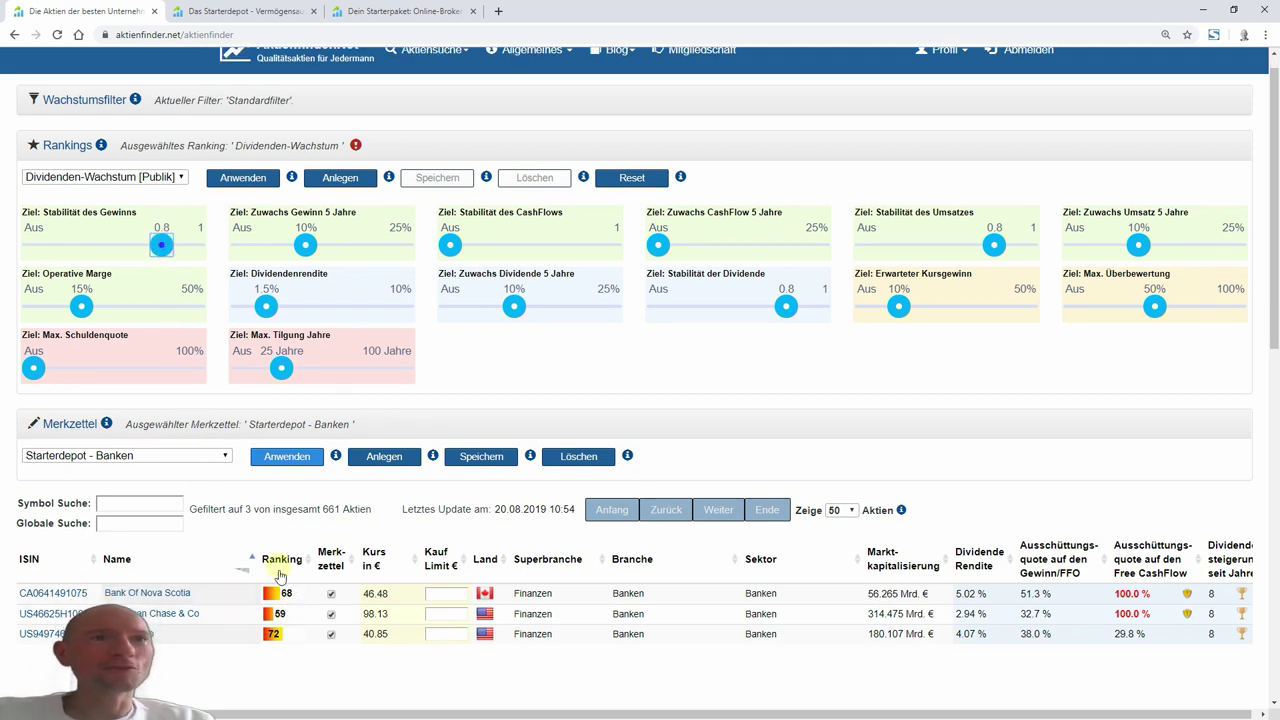
drag(281, 368, 242, 369)
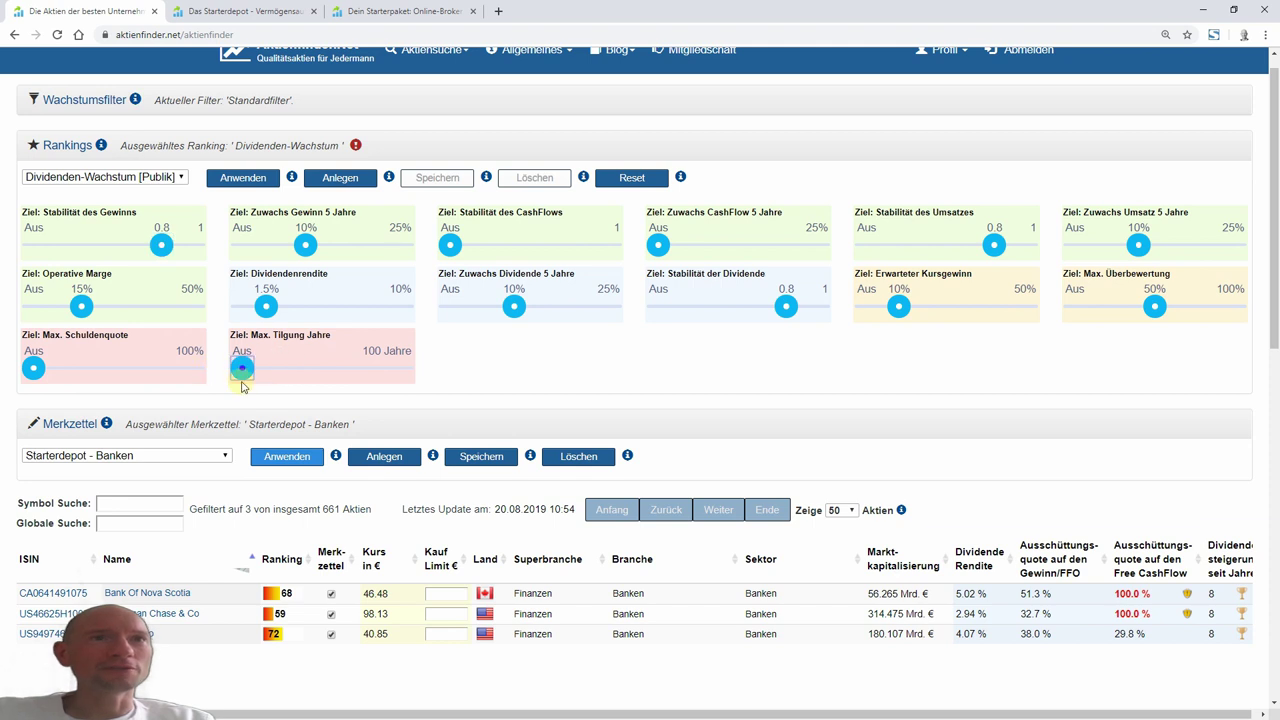
click(245, 186)
click(245, 189)
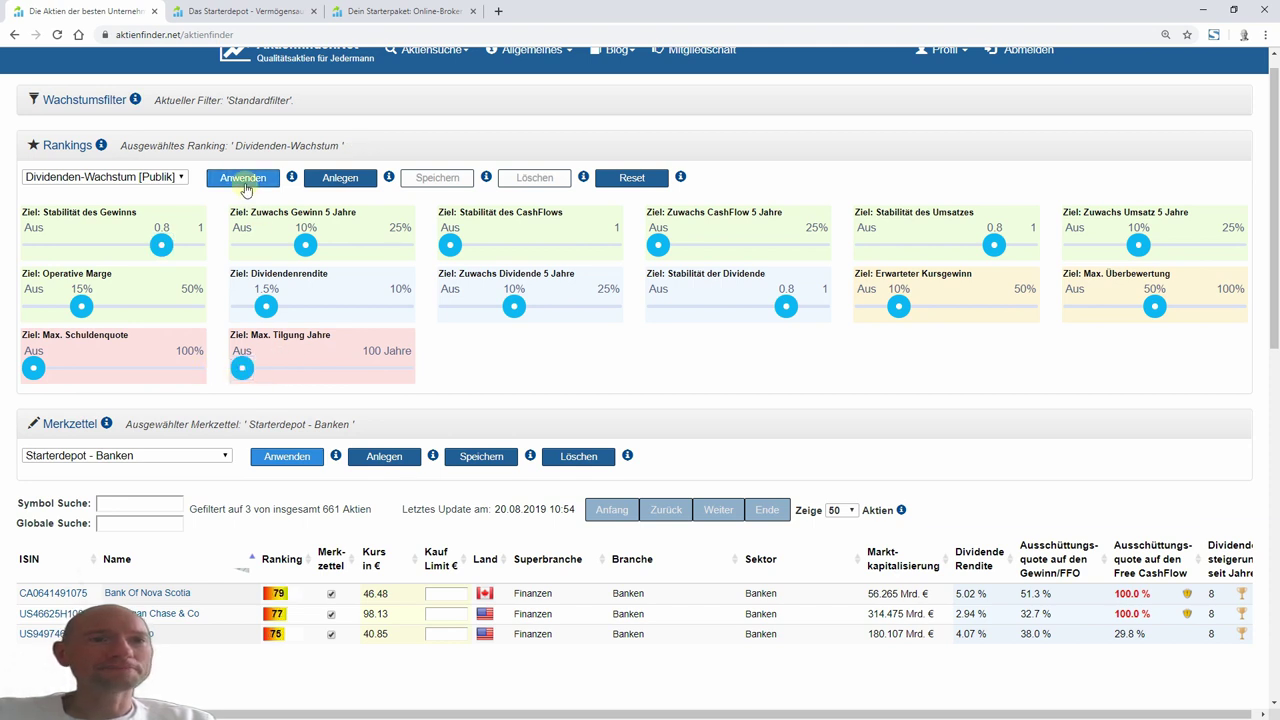
click(68, 147)
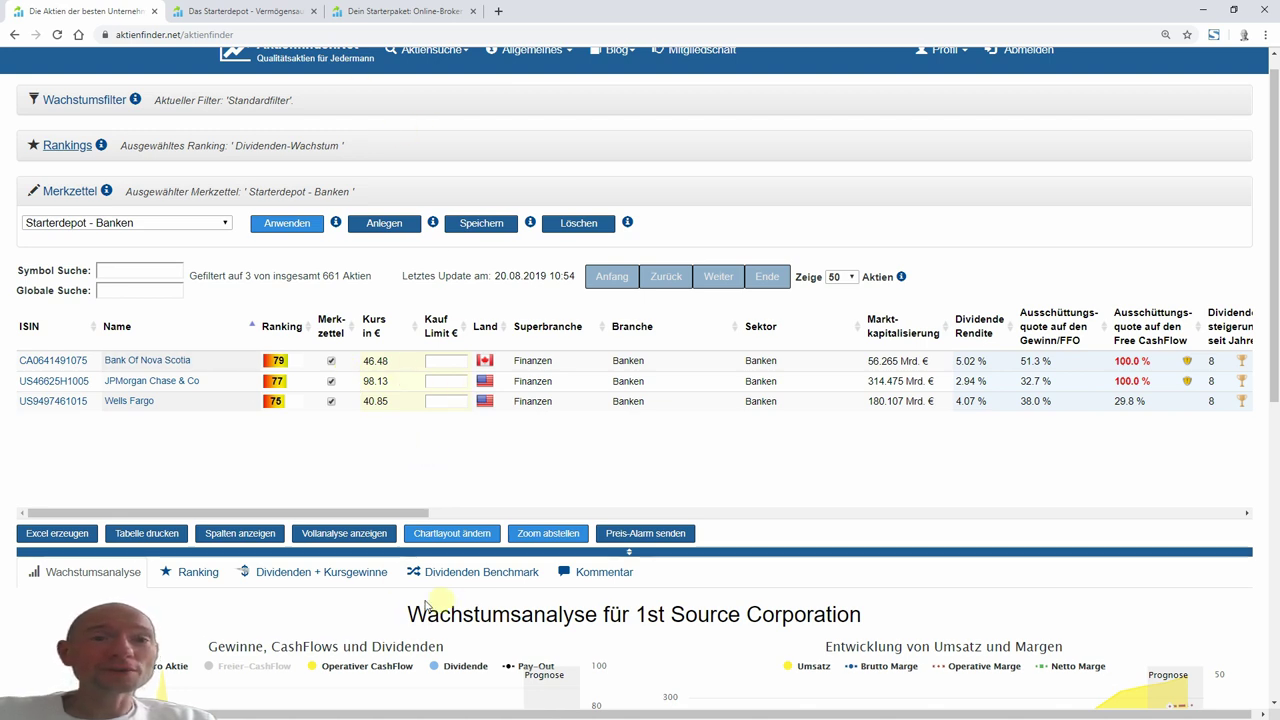
- Switch to the Excel workbook and mark the Konsum unzyklisch entries for Lebensmittel and Haushaltsprodukte/Dienste and their merged open share
key(alt+Tab)
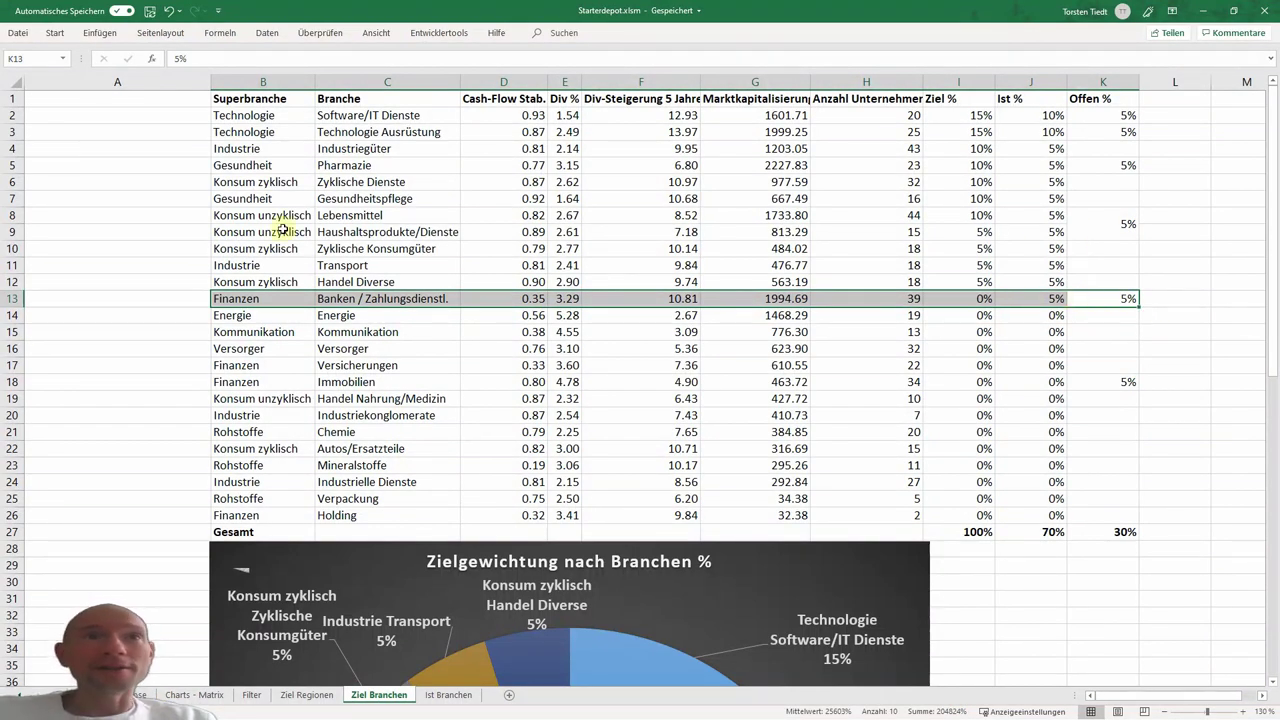
drag(275, 216, 290, 231)
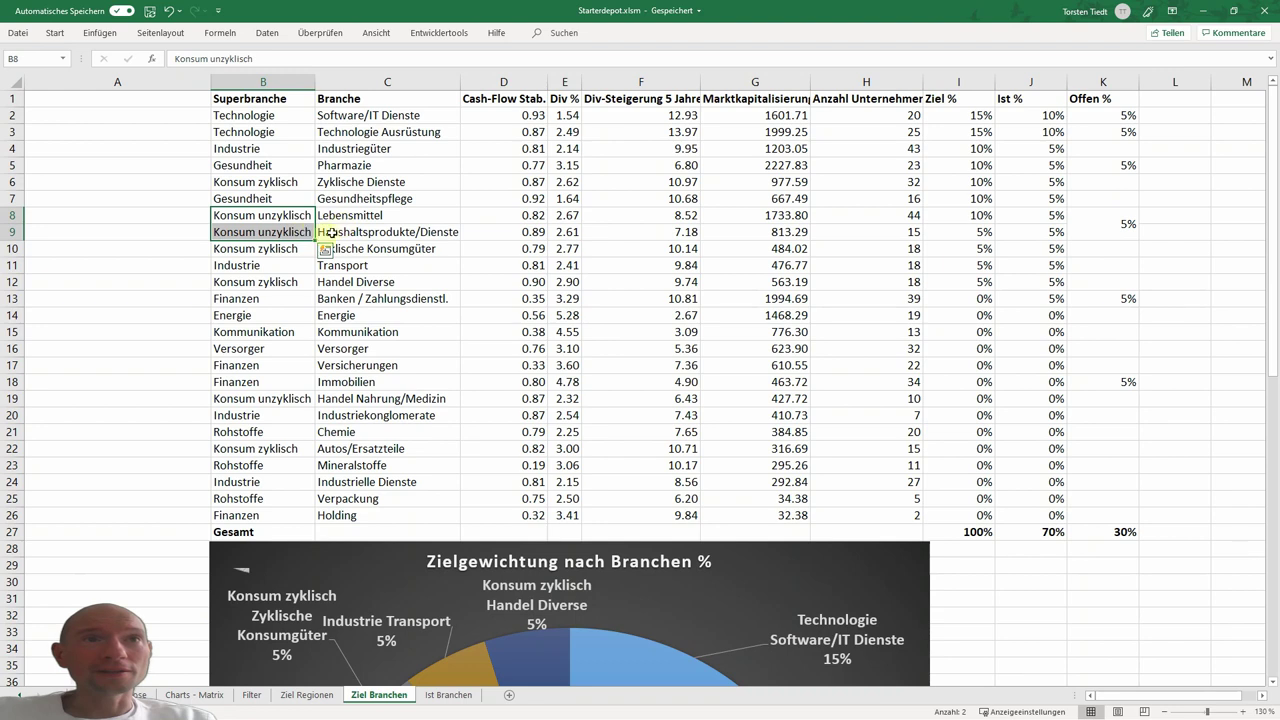
click(1128, 226)
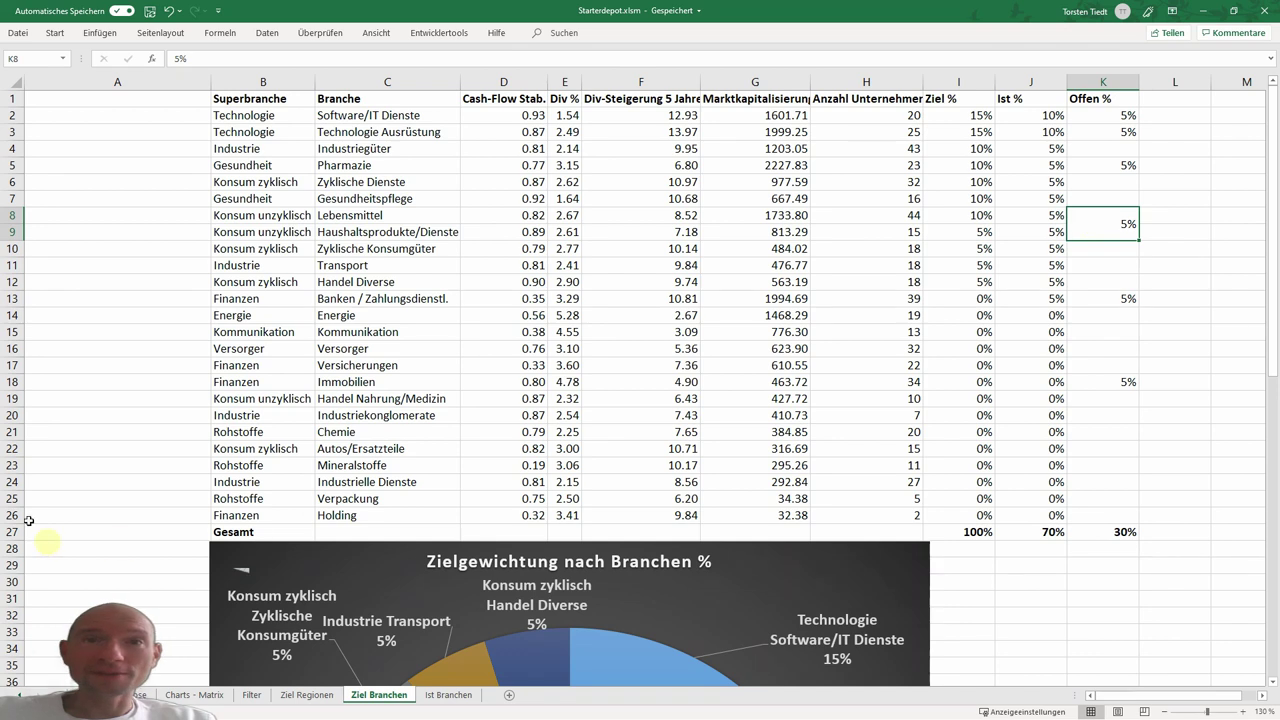
- Examine the Zielgewichtung nach Branchen pie chart below the table and return to the sector list
scroll(378, 571, down, 6)
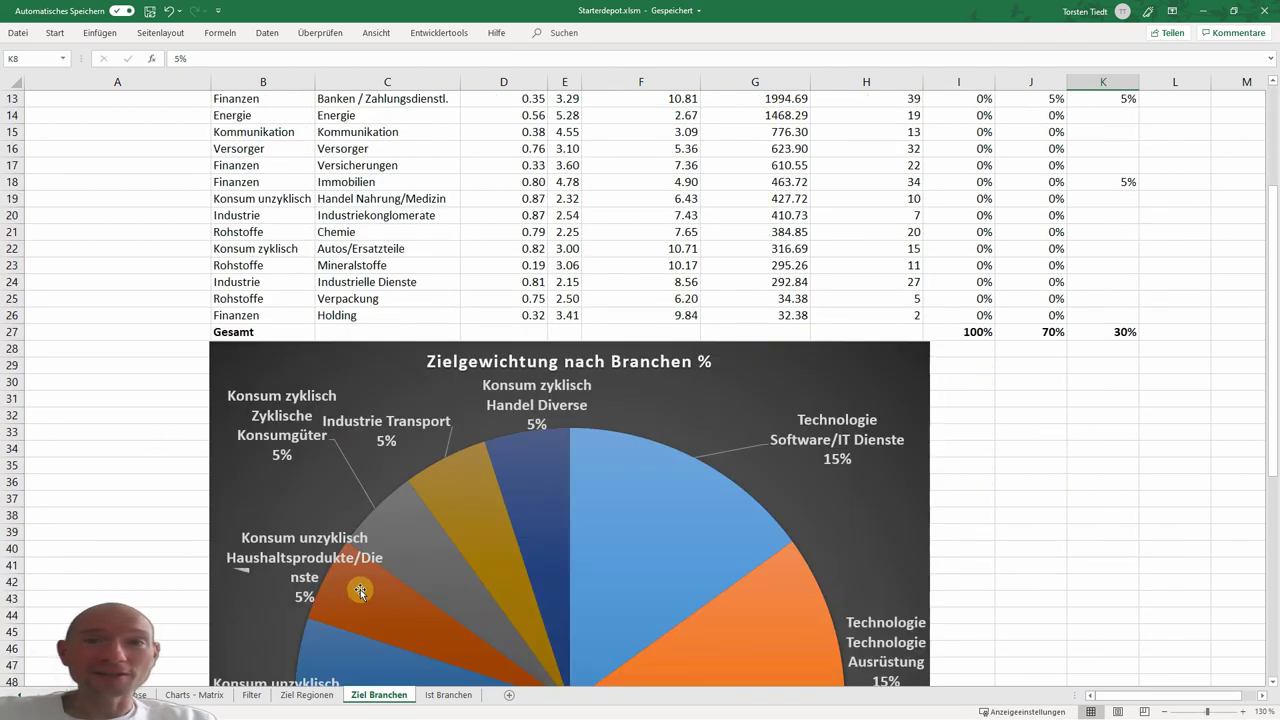
scroll(734, 651, down, 1)
scroll(660, 560, down, 3)
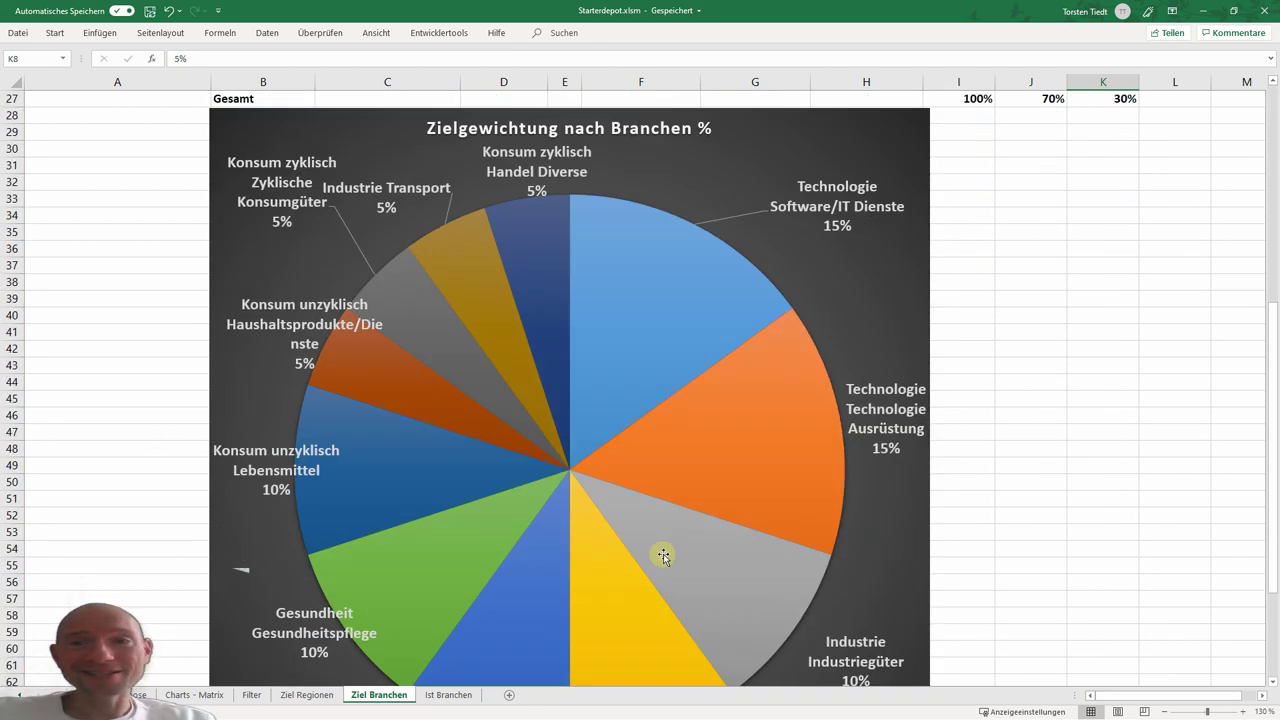
mouse_move(636, 581)
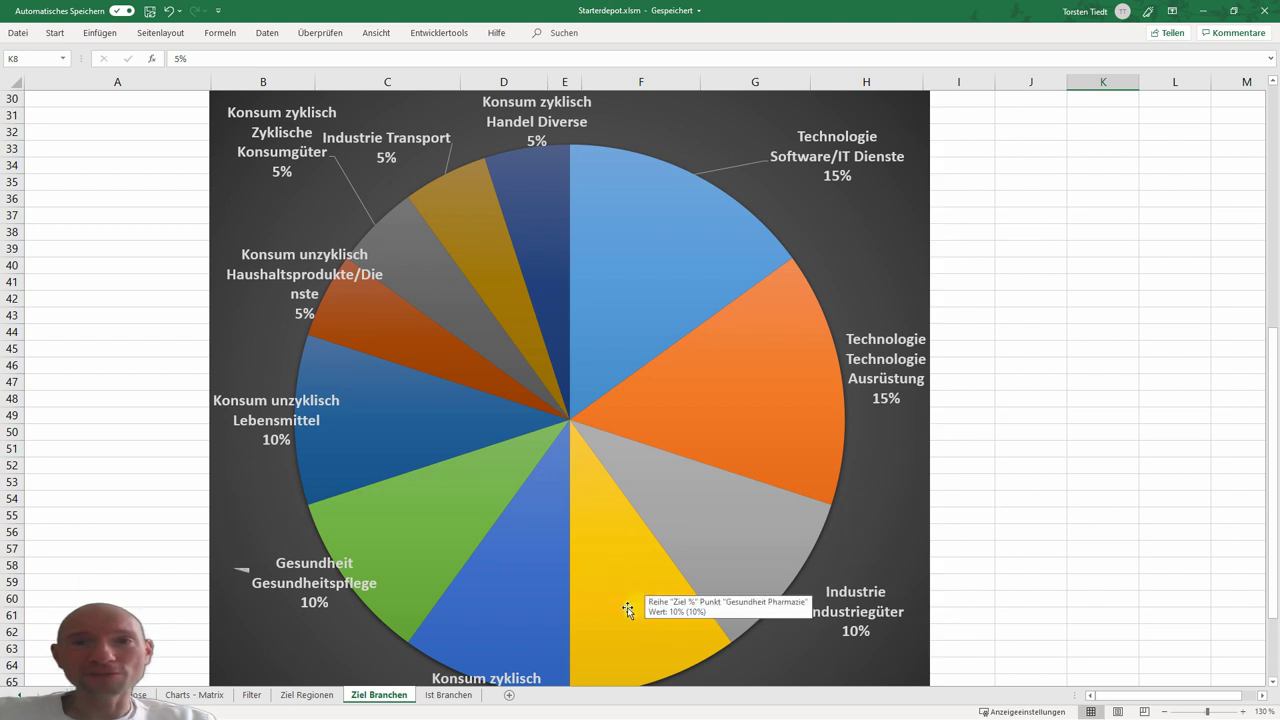
scroll(760, 520, up, 8)
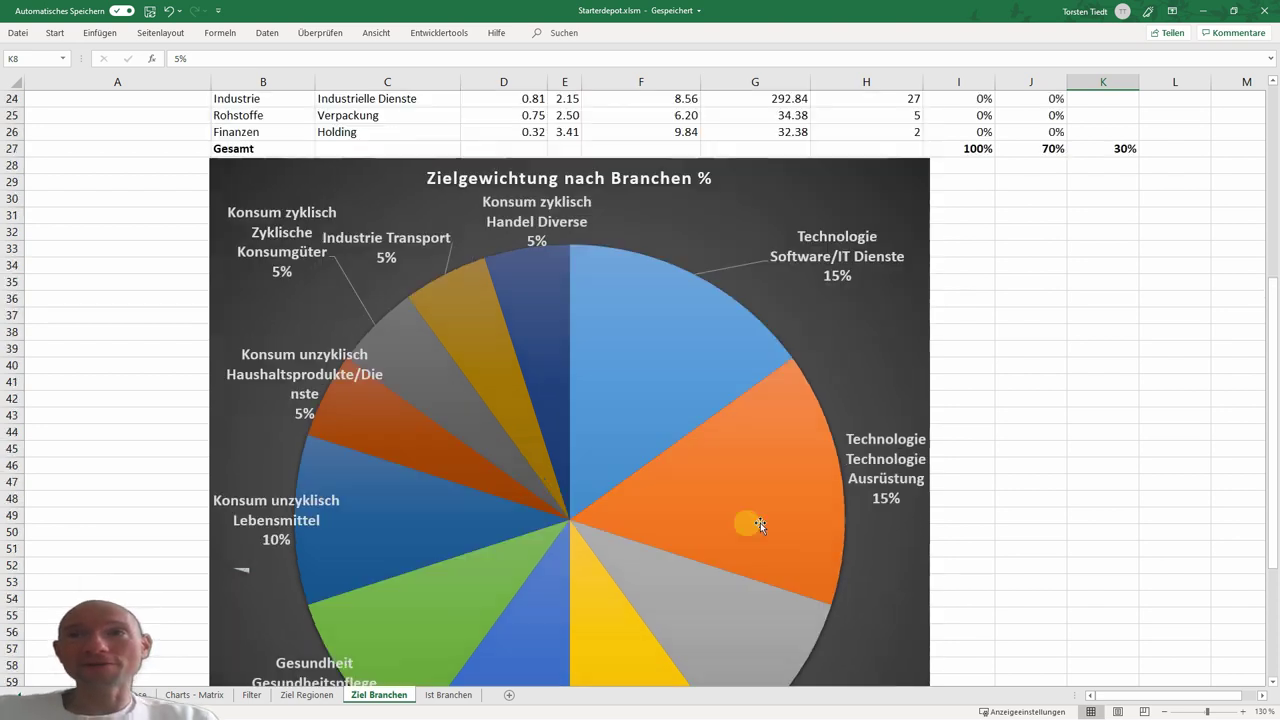
scroll(780, 495, up, 1)
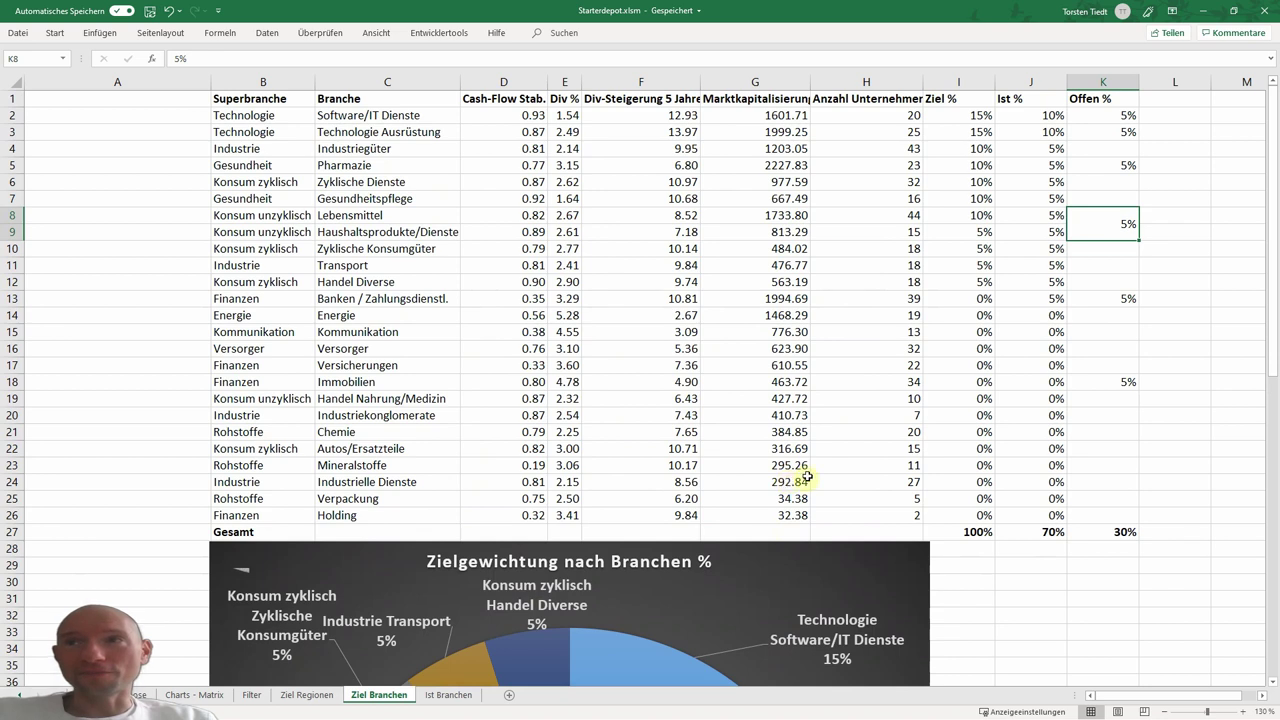
mouse_move(615, 652)
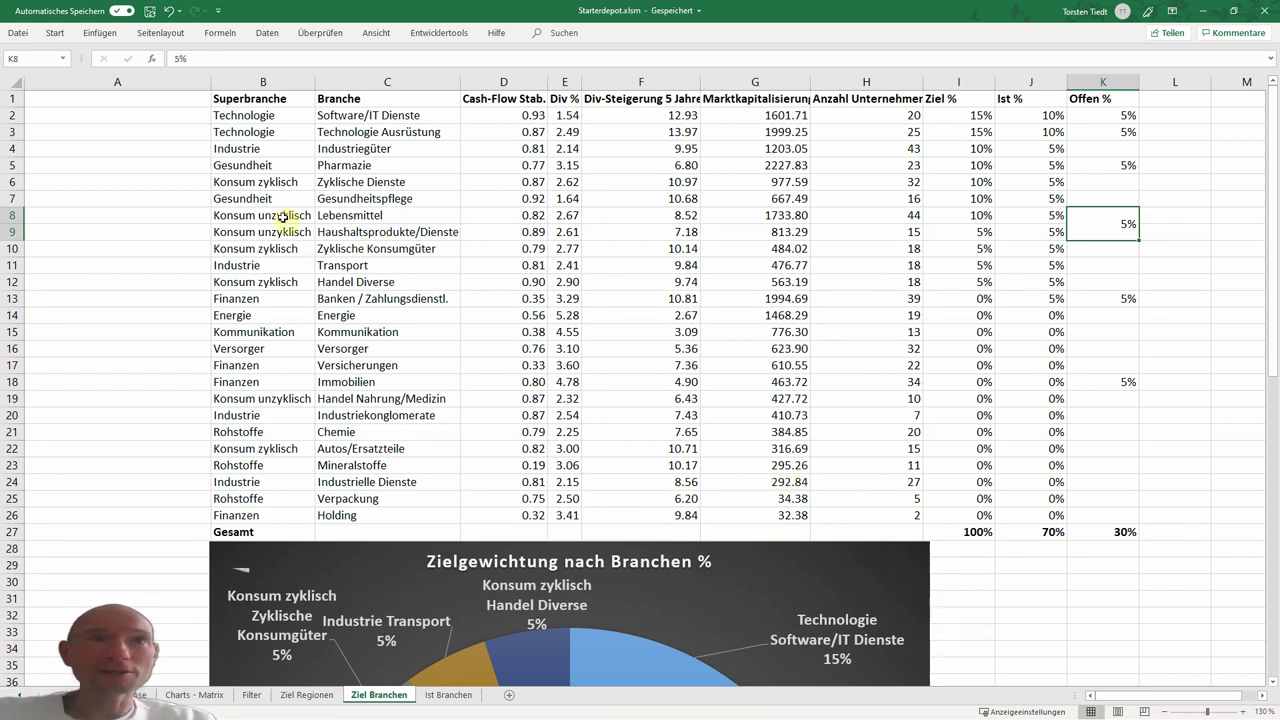
- Switch back to Aktienfinder and apply the watchlist "Starterdepot - Konsum unzyklisch"
click(1203, 10)
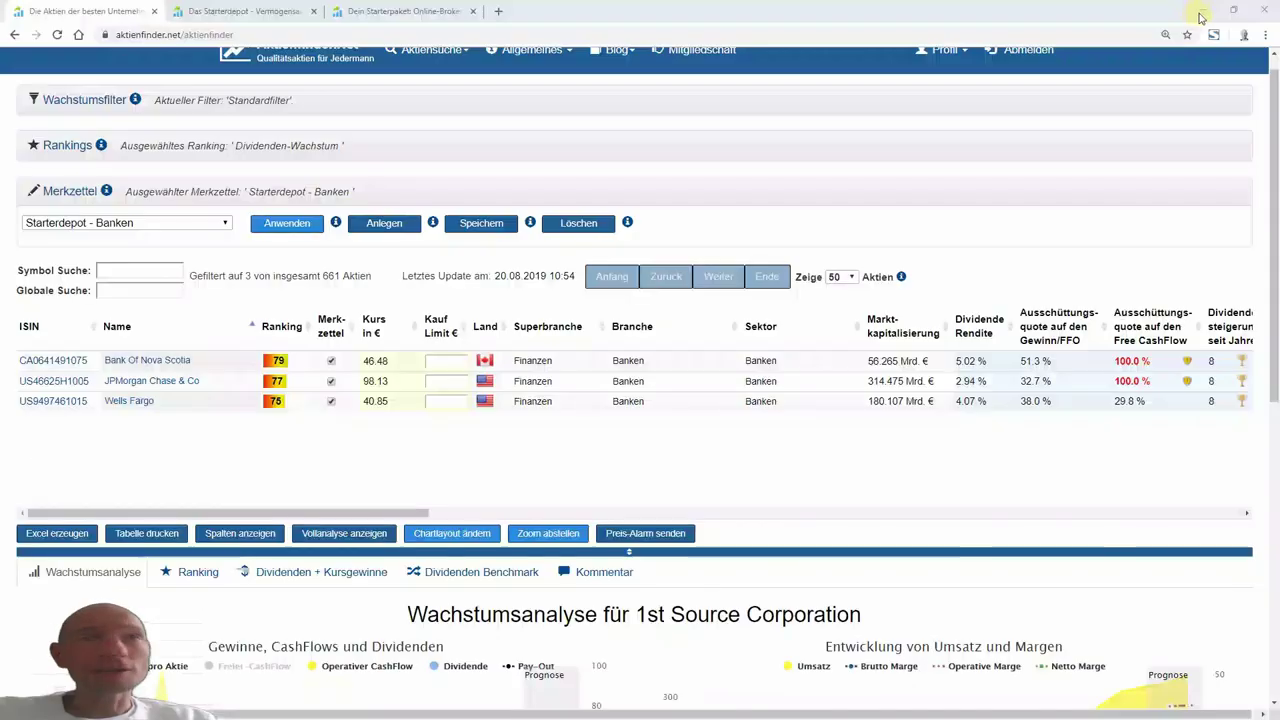
click(224, 220)
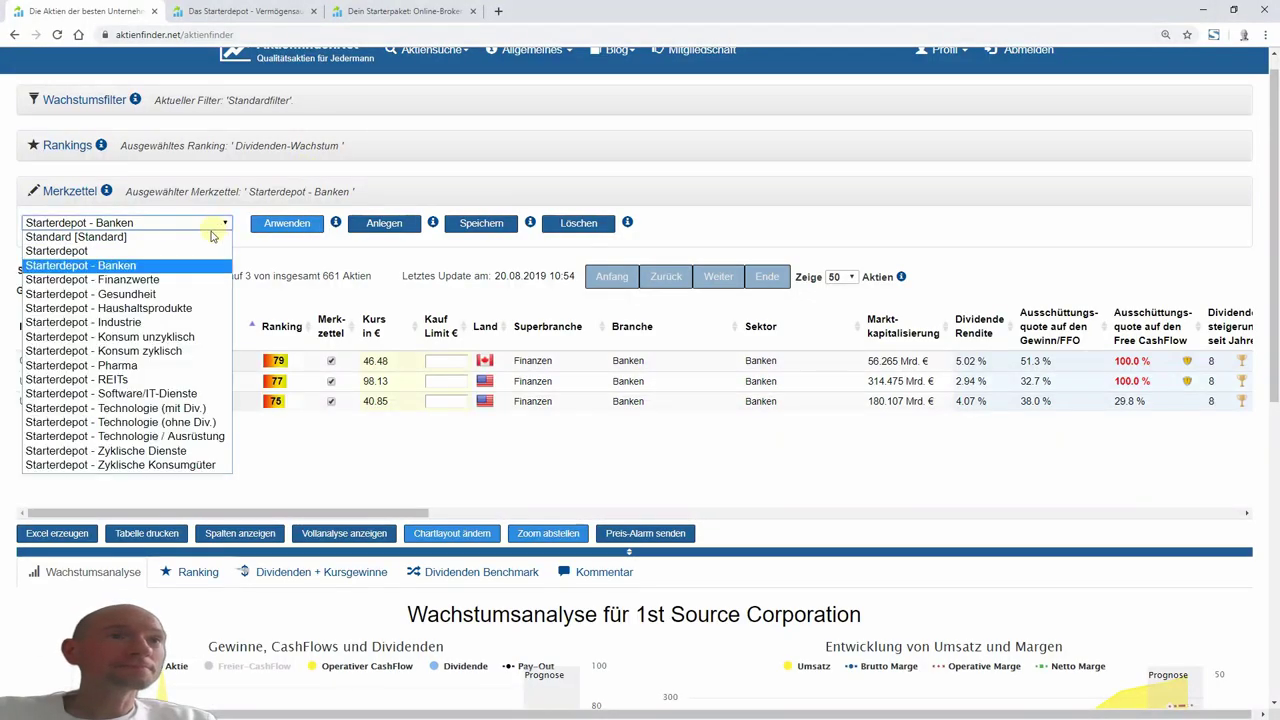
click(180, 337)
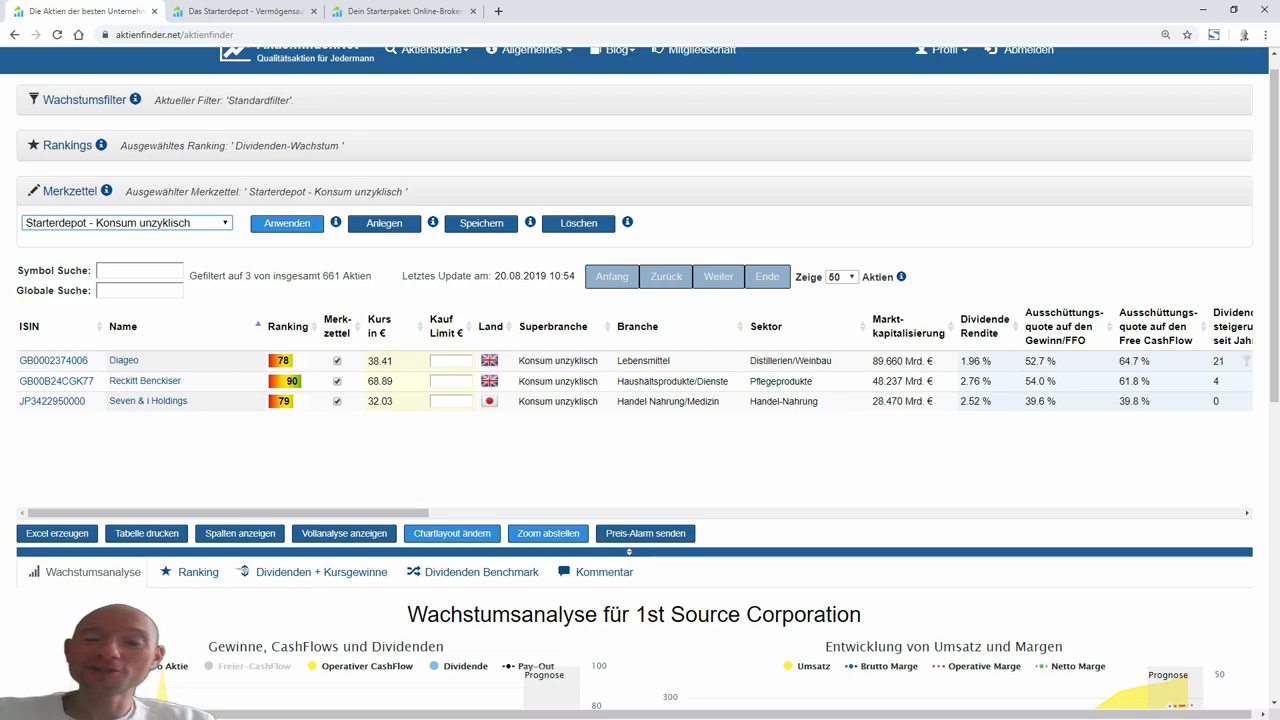
- Mark the Gesundheit Pharmazie row in the Excel workbook and apply the watchlist "Starterdepot - Gesundheit" in Aktienfinder
key(alt+Tab)
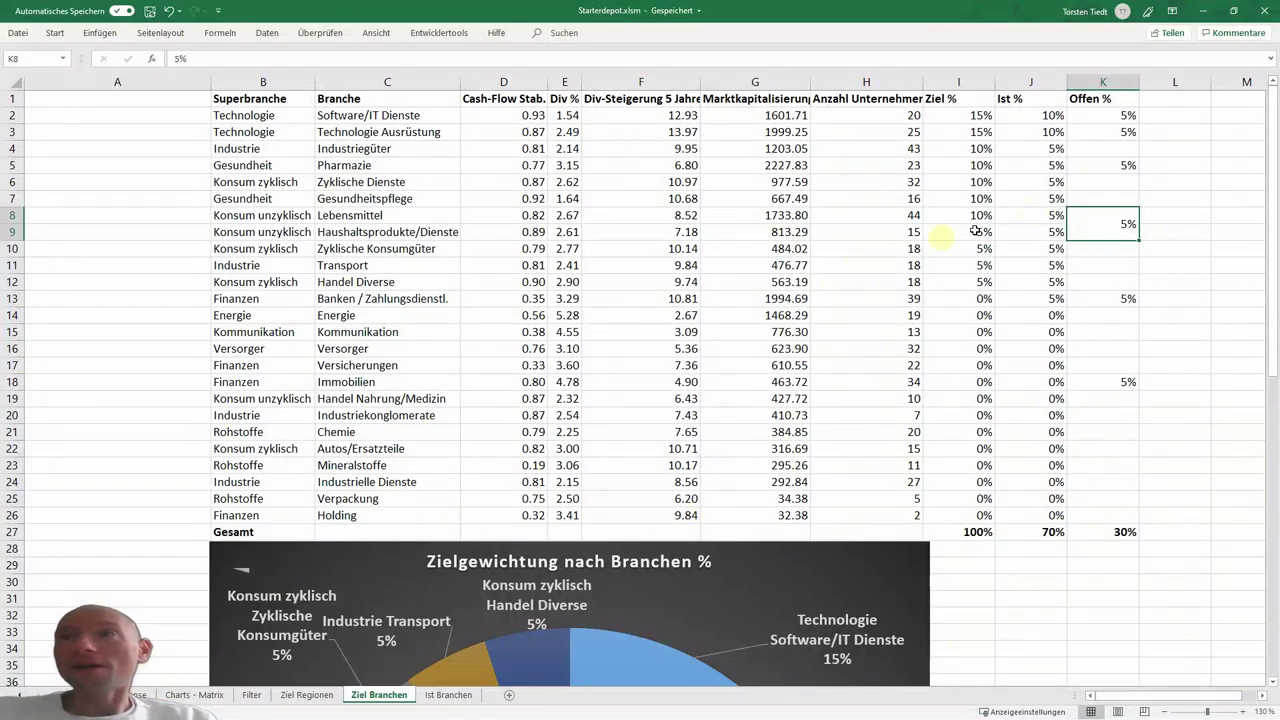
drag(1102, 167, 290, 165)
key(alt+Tab)
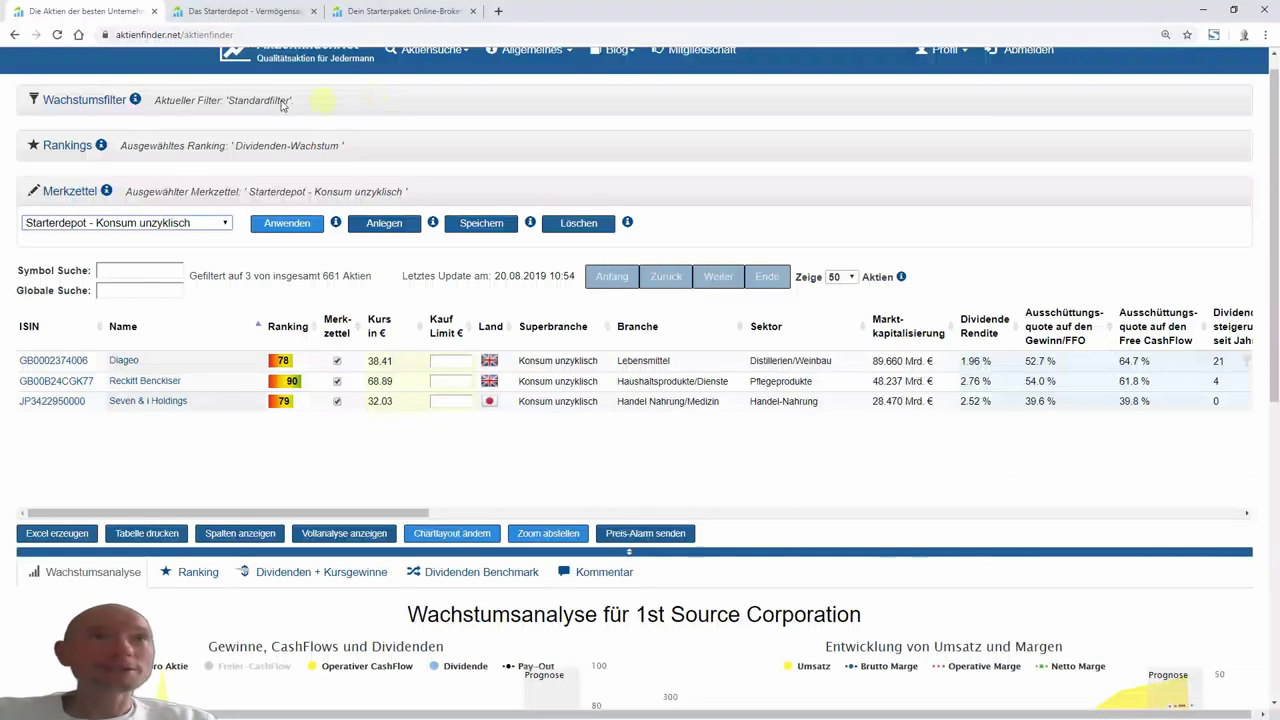
click(157, 223)
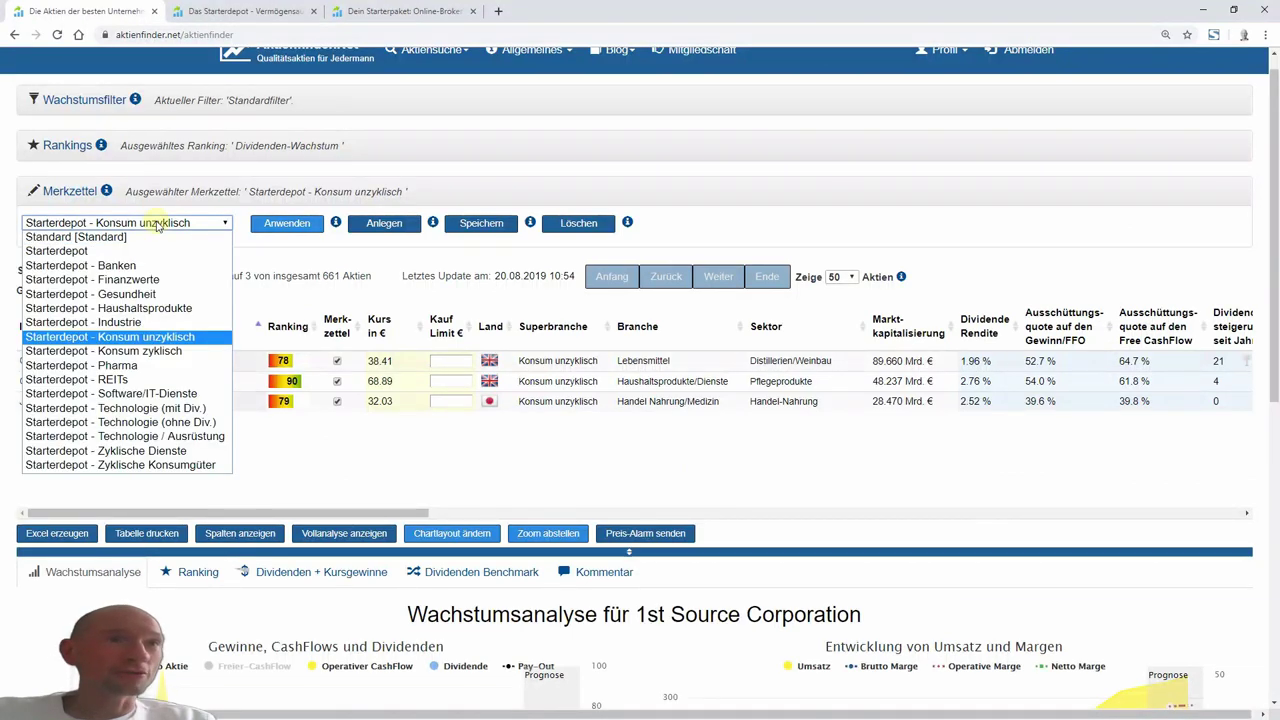
click(150, 295)
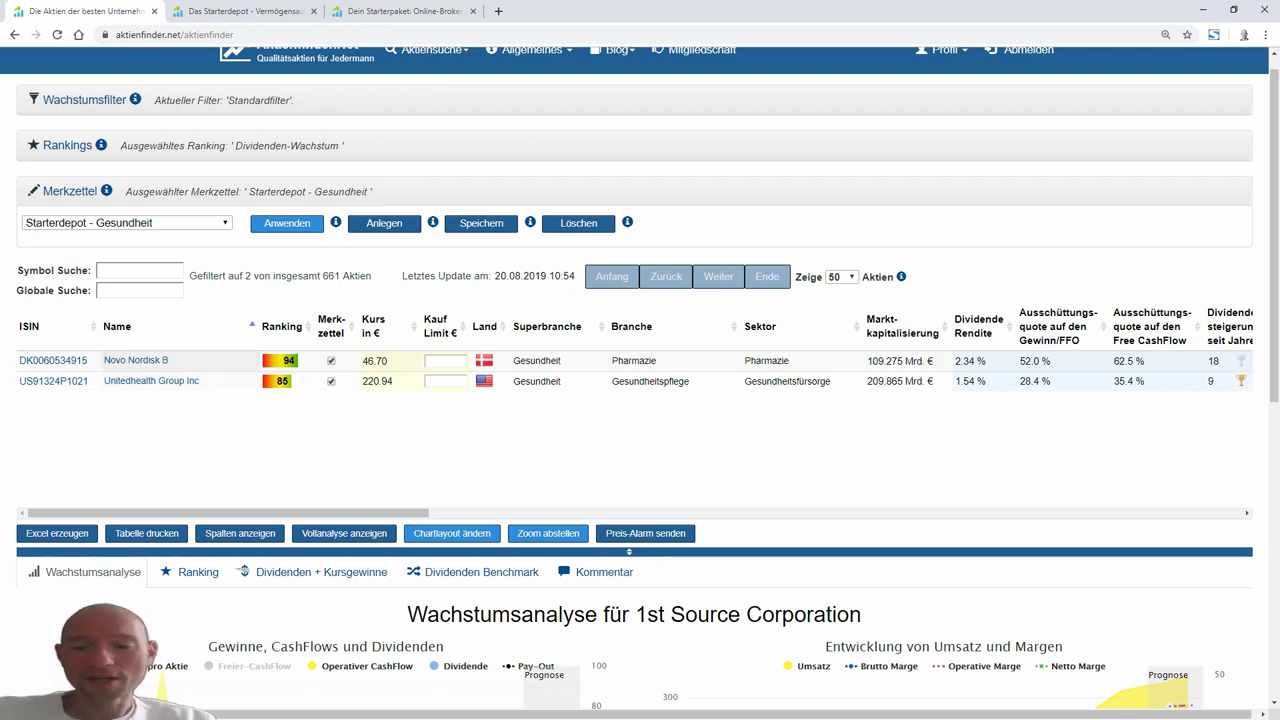
- Switch to the Excel workbook, mark the Software/IT Dienste and Technologie Ausrüstung rows and compare them with the Ist Branchen chart
key(alt+Tab)
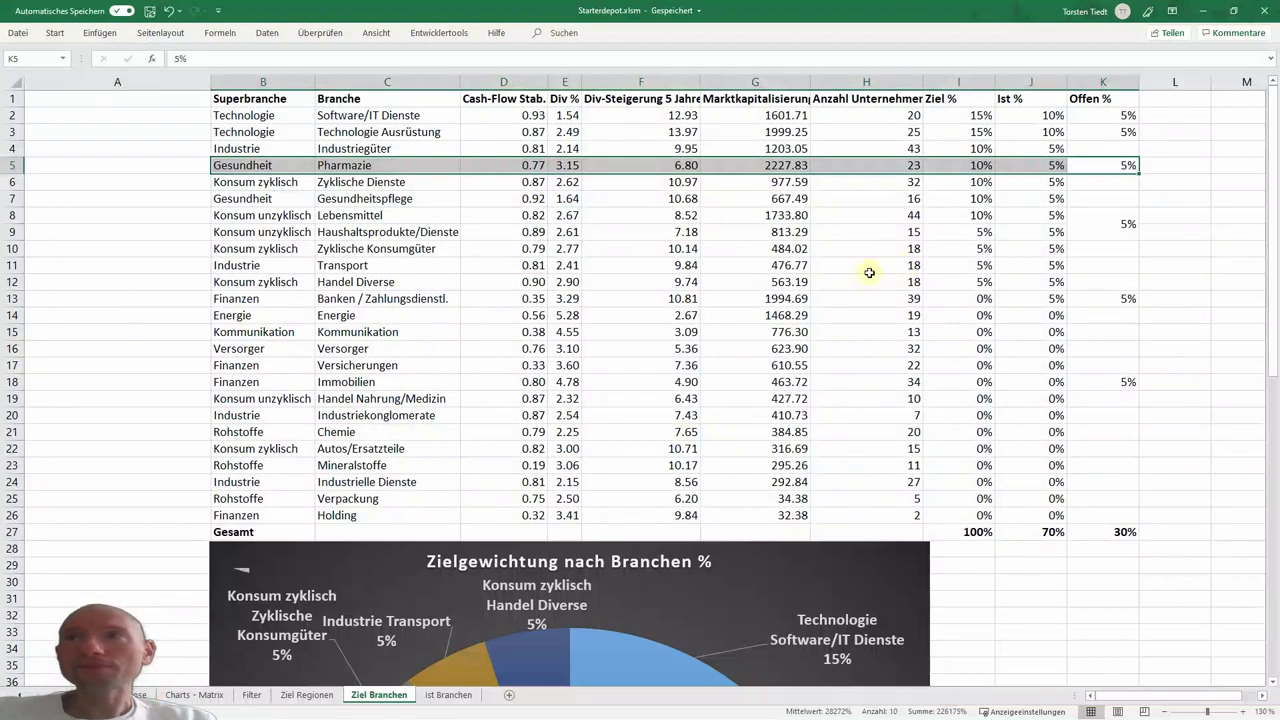
drag(1095, 132, 337, 120)
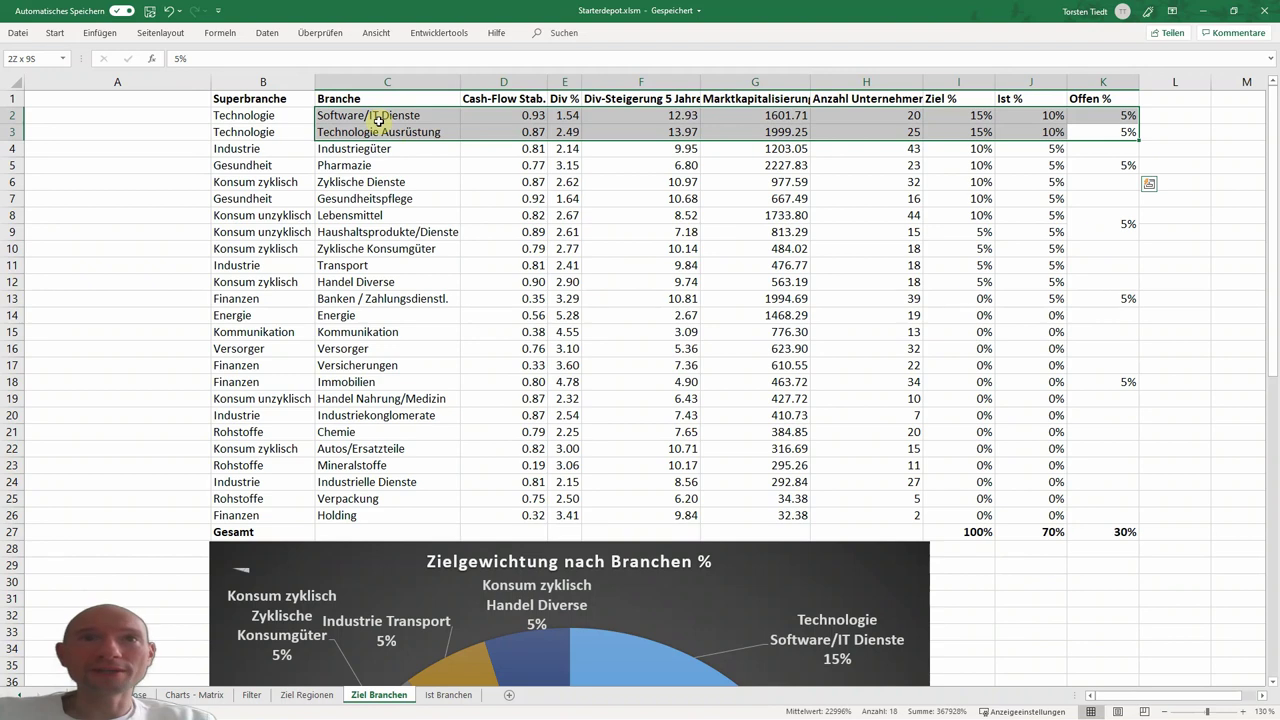
click(455, 695)
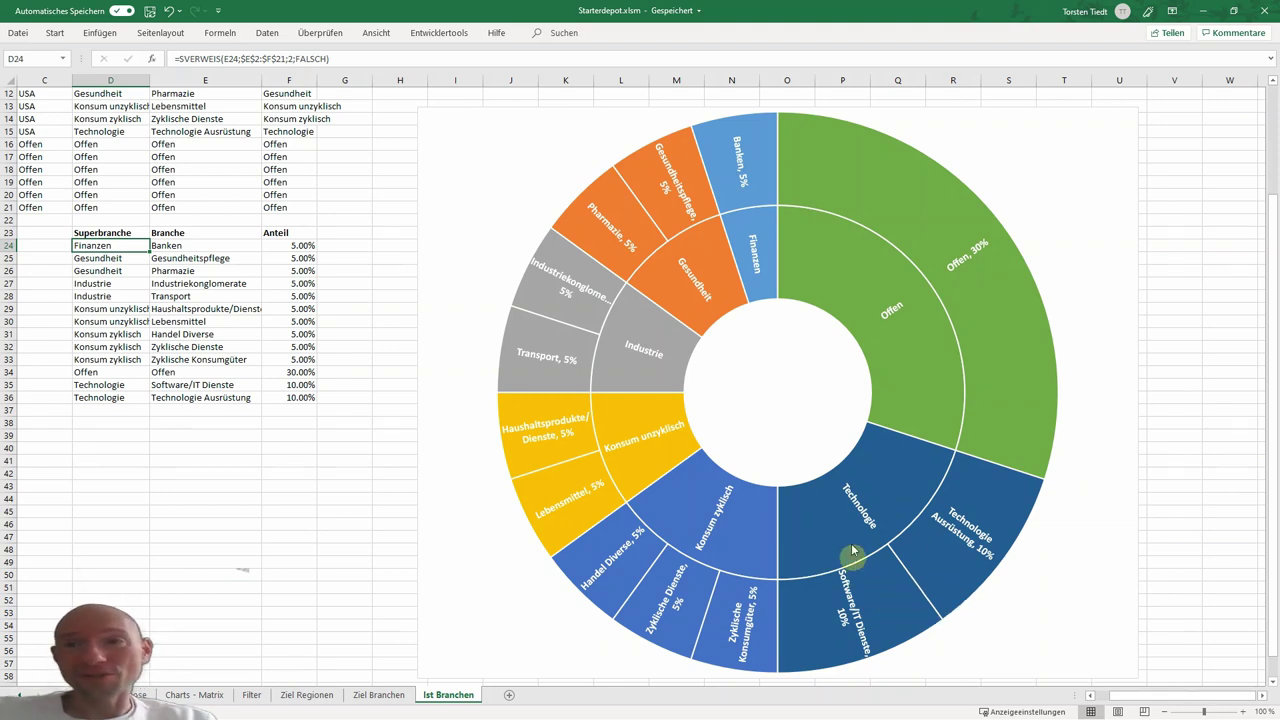
click(380, 697)
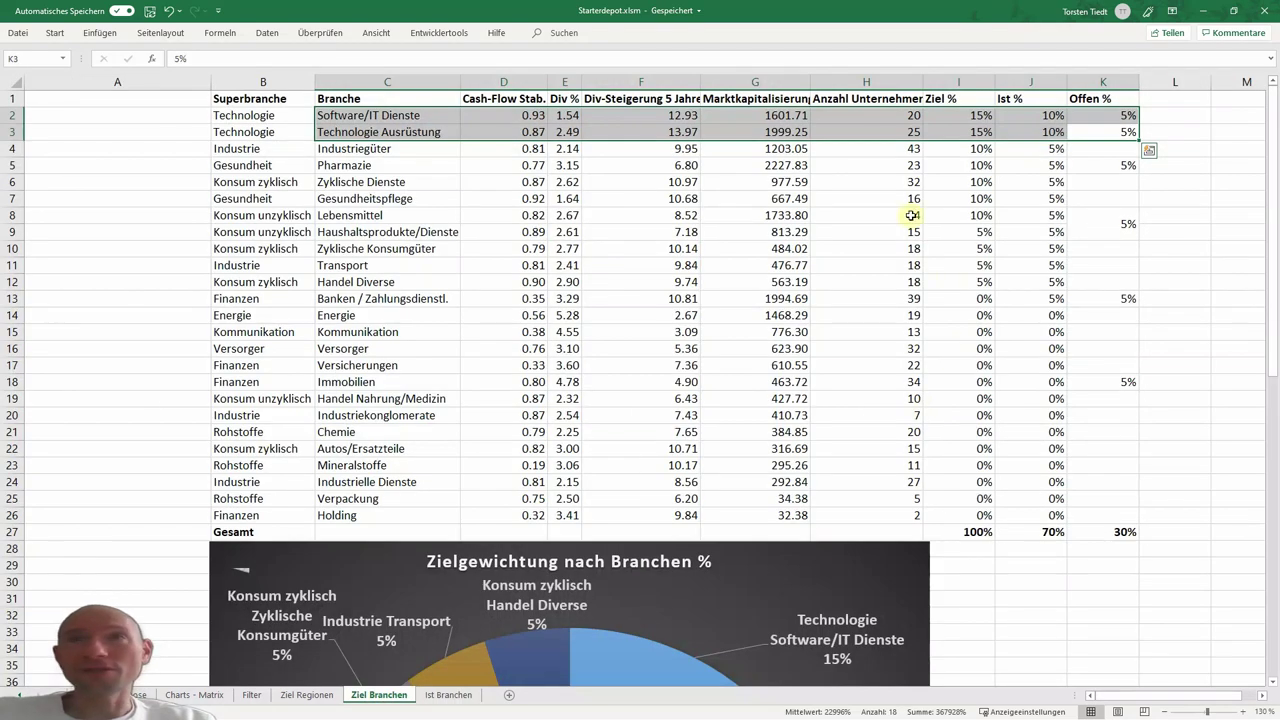
- Examine the technology shares in the Zielgewichtung nach Branchen pie chart on the Ziel Branchen sheet
click(1011, 520)
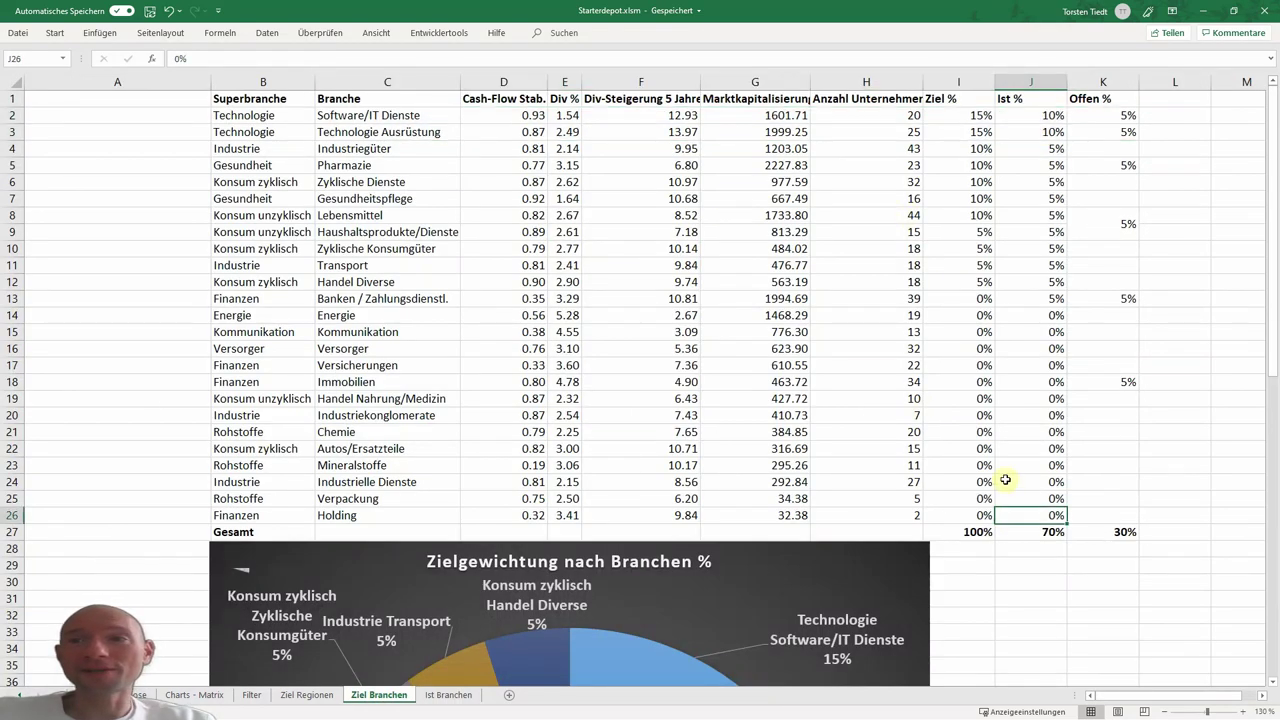
scroll(1000, 470, down, 7)
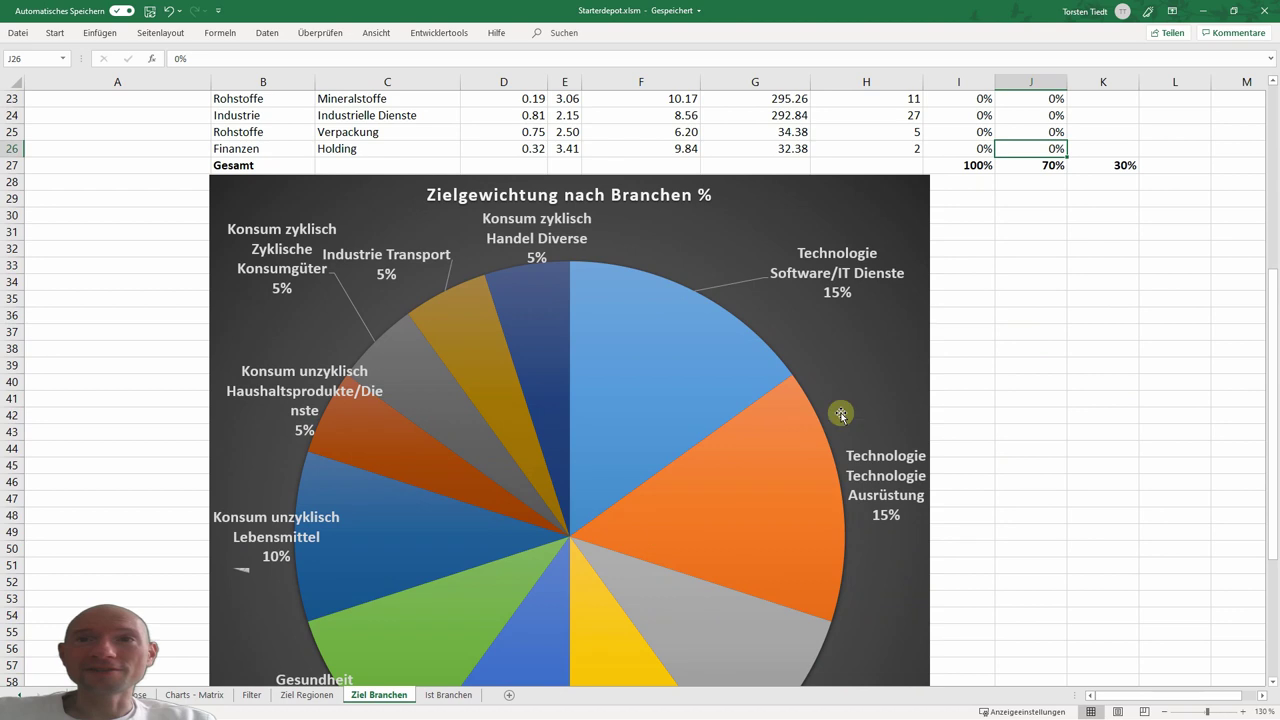
click(1070, 316)
scroll(1045, 302, up, 2)
scroll(1041, 300, up, 4)
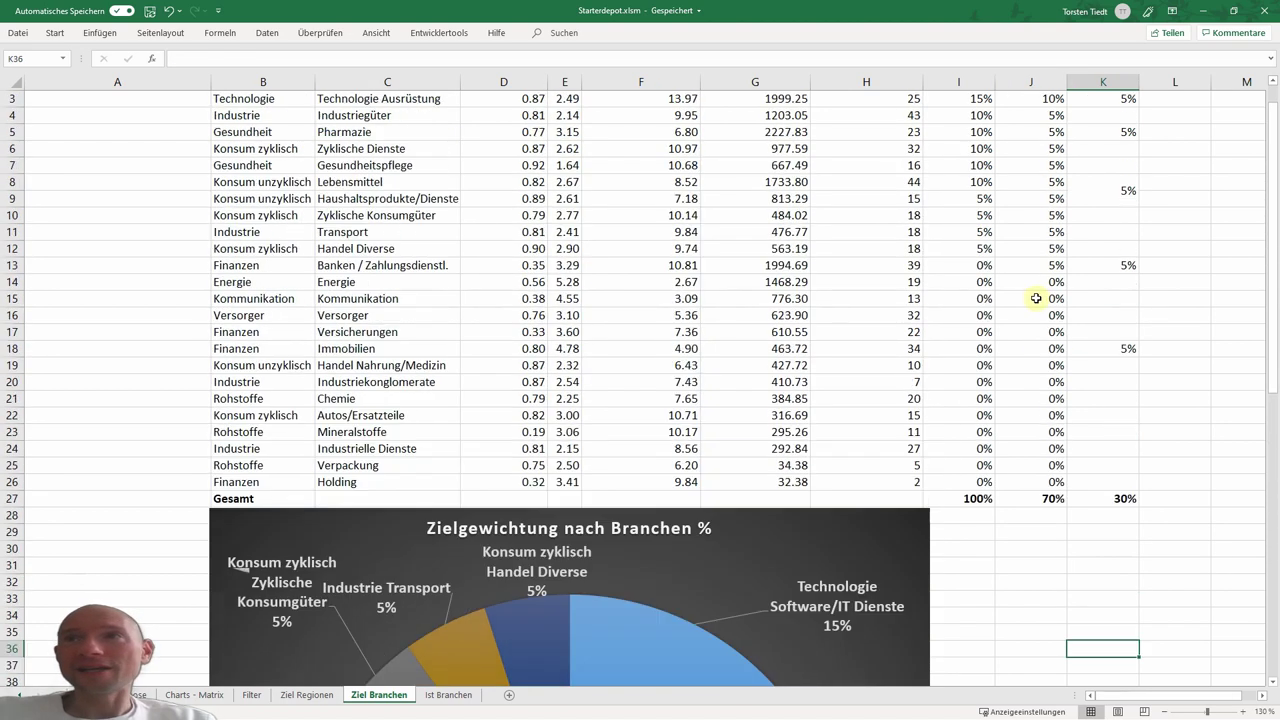
scroll(771, 270, up, 1)
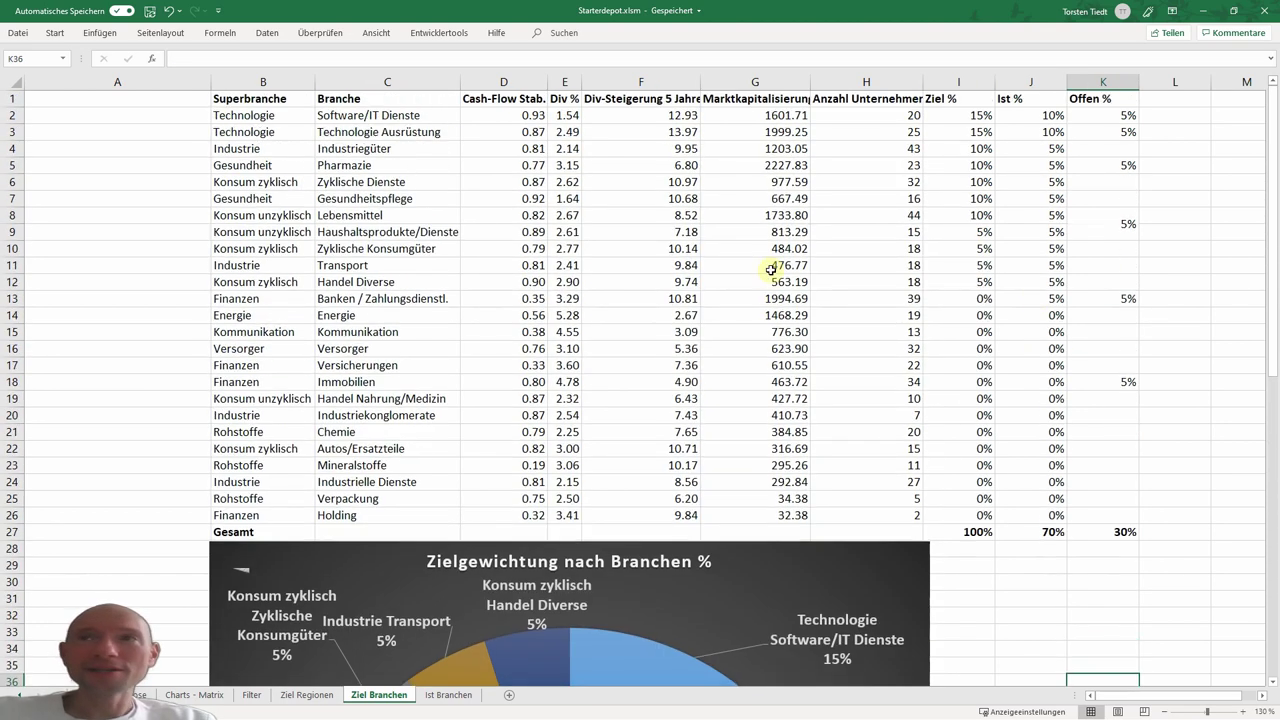
- Mark the Software/IT Dienste branch and apply the watchlist "Starterdepot - Software/IT-Dienste" in Aktienfinder
click(369, 117)
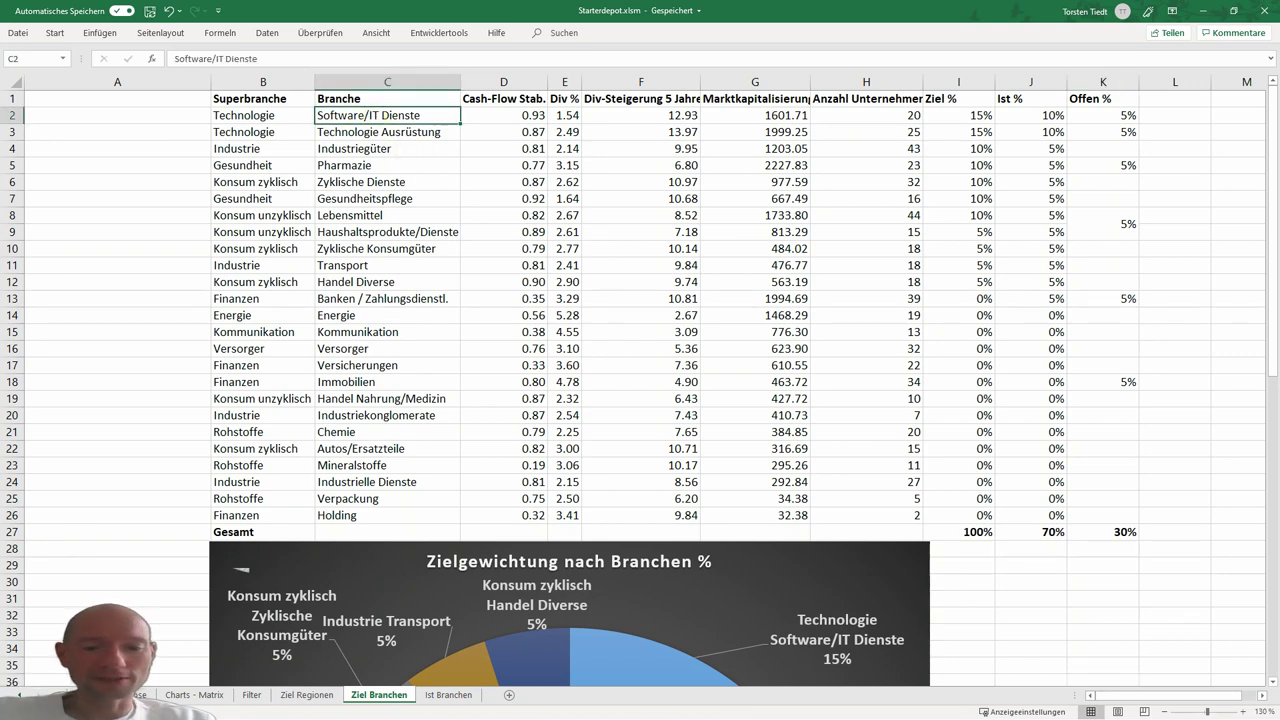
key(alt+Tab)
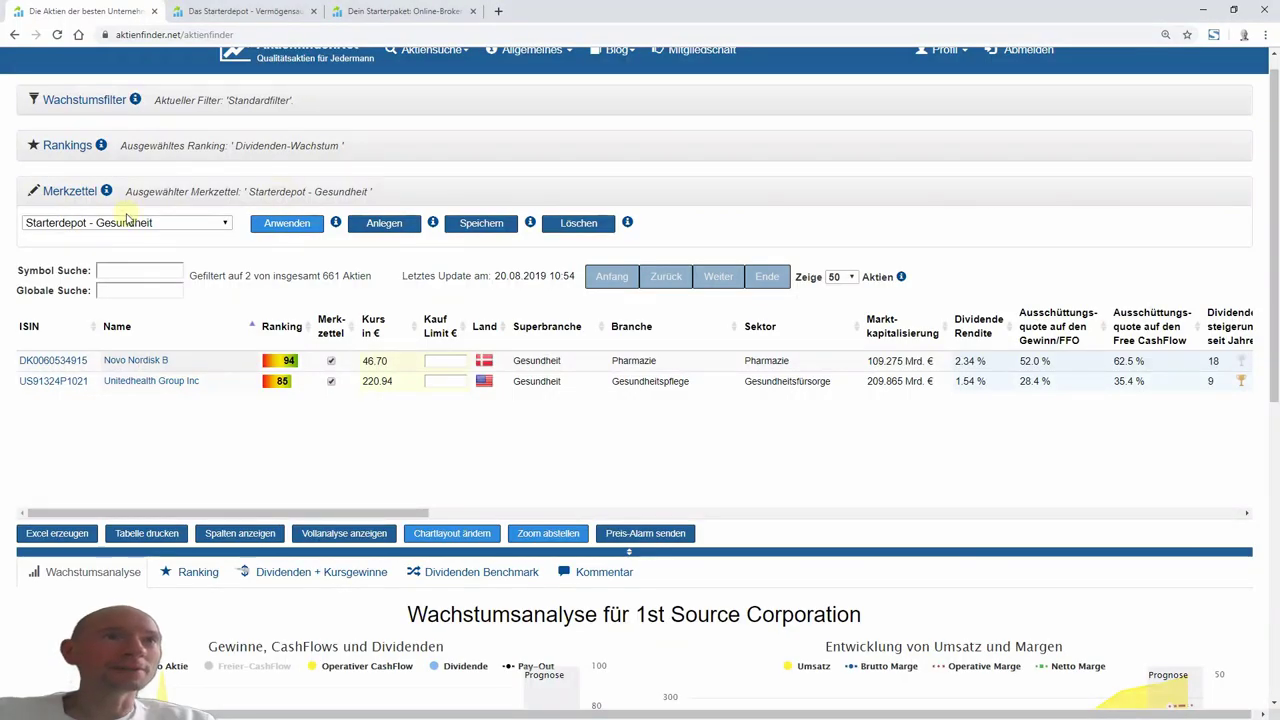
click(127, 217)
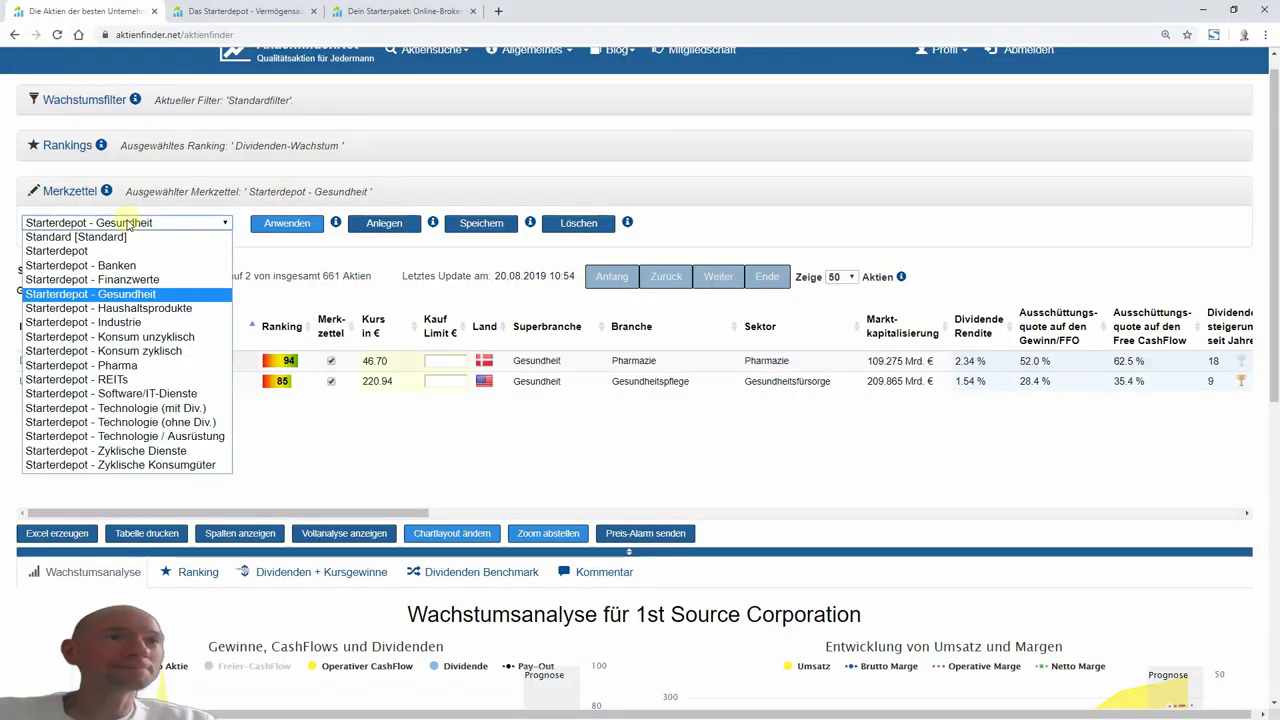
click(126, 394)
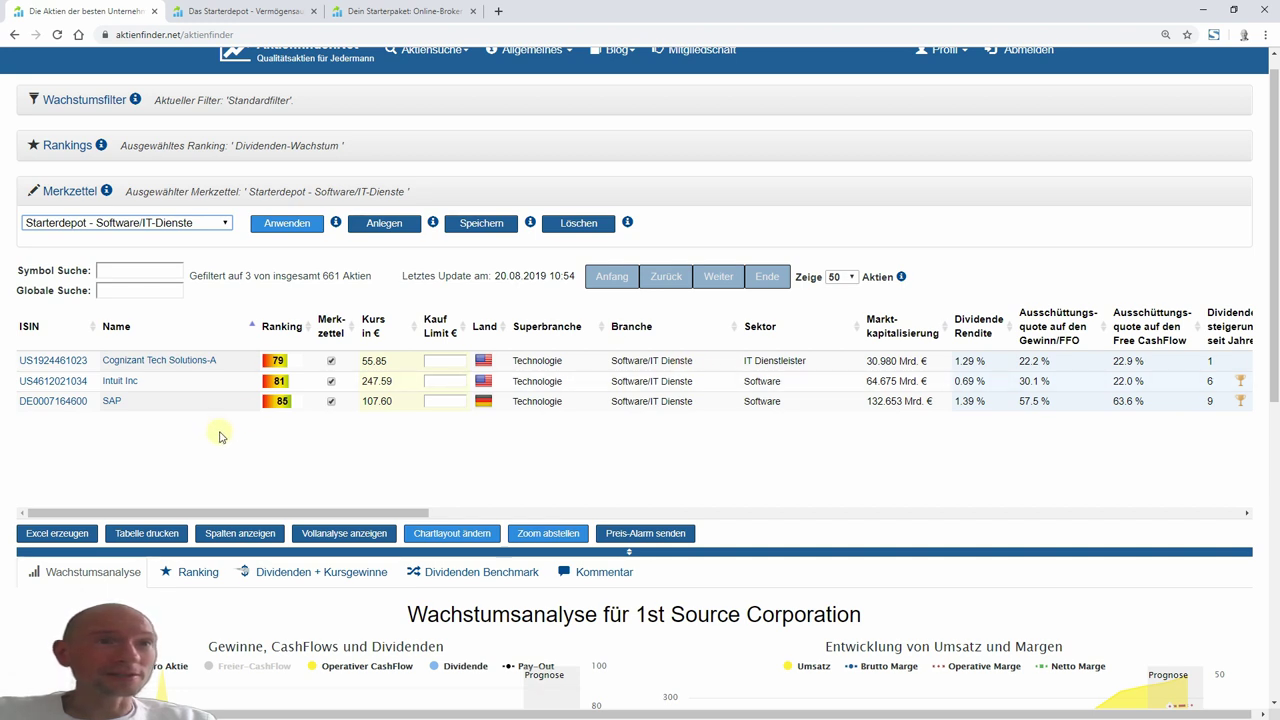
- Show the growth analysis for Intuit Inc and hide the Pay-Out series in its chart of earnings, cash flows and dividends
click(113, 384)
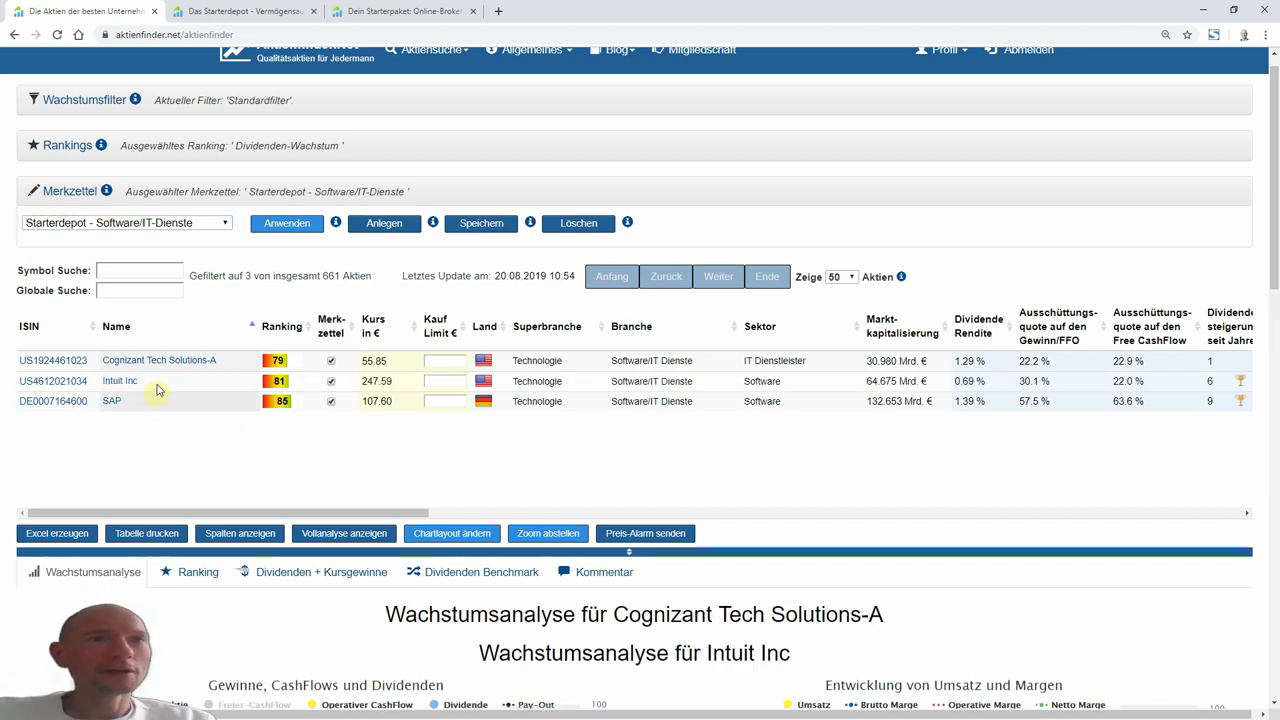
scroll(24, 534, down, 2)
scroll(40, 538, down, 1)
scroll(45, 535, up, 1)
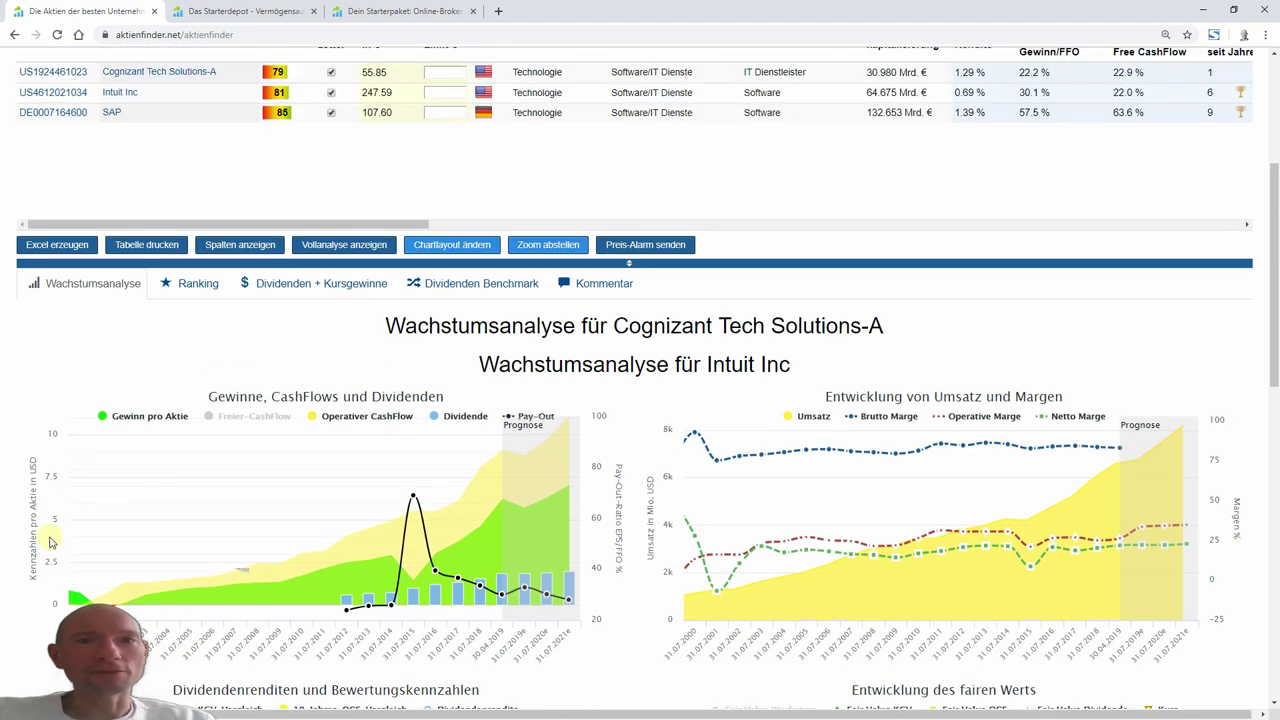
click(530, 416)
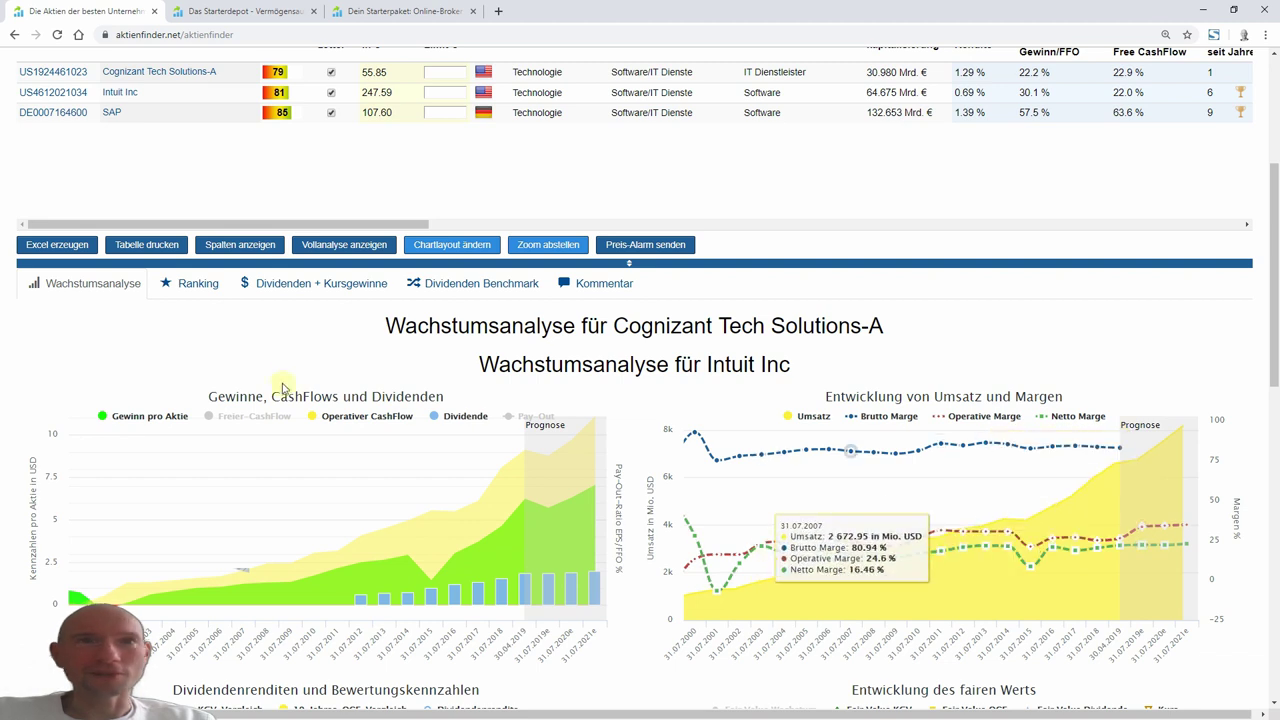
scroll(190, 394, up, 2)
scroll(143, 340, up, 1)
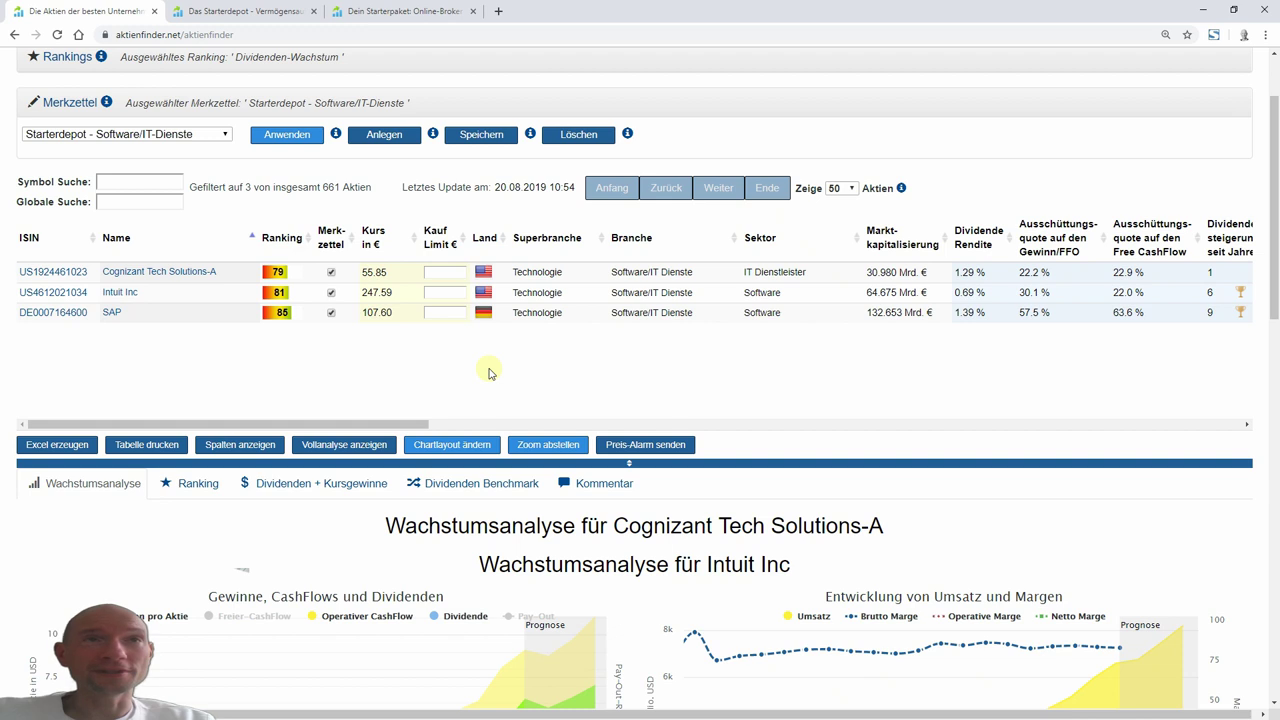
- Mark the Technologie Ausrüstung branch in the Excel workbook and apply the watchlist "Starterdepot - Technologie / Ausrüstung" in Aktienfinder
key(alt+Tab)
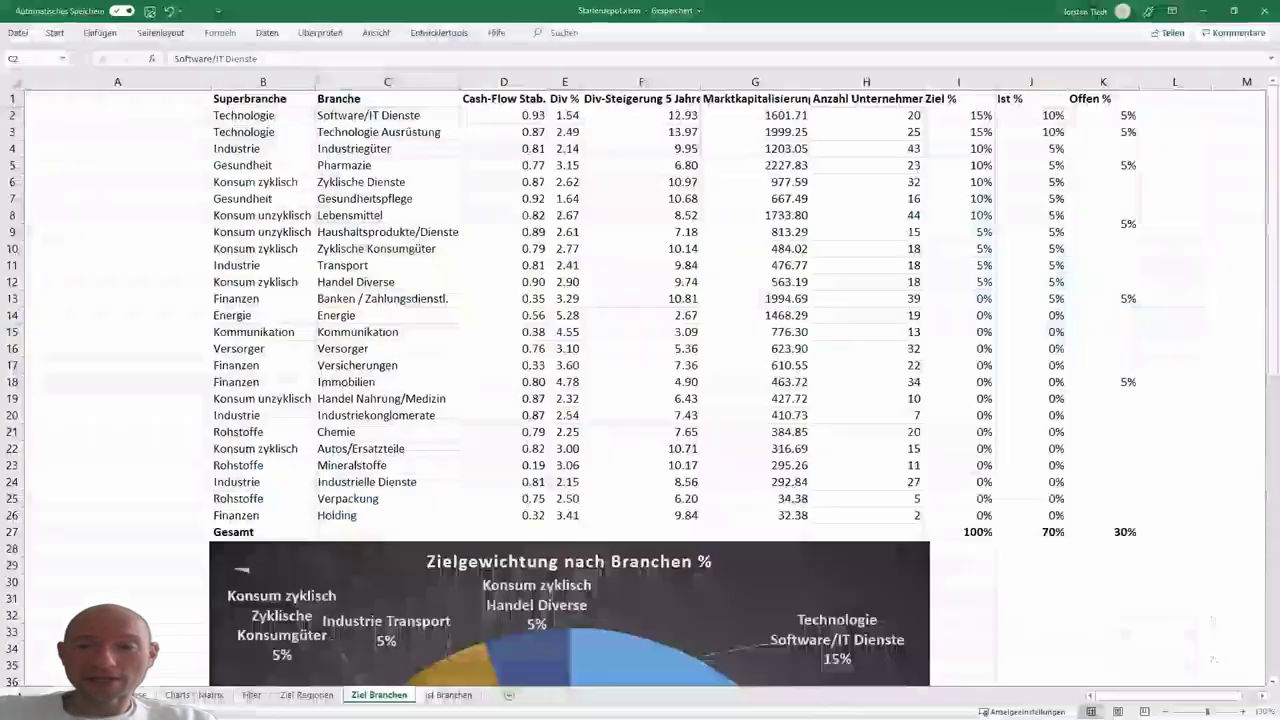
click(367, 135)
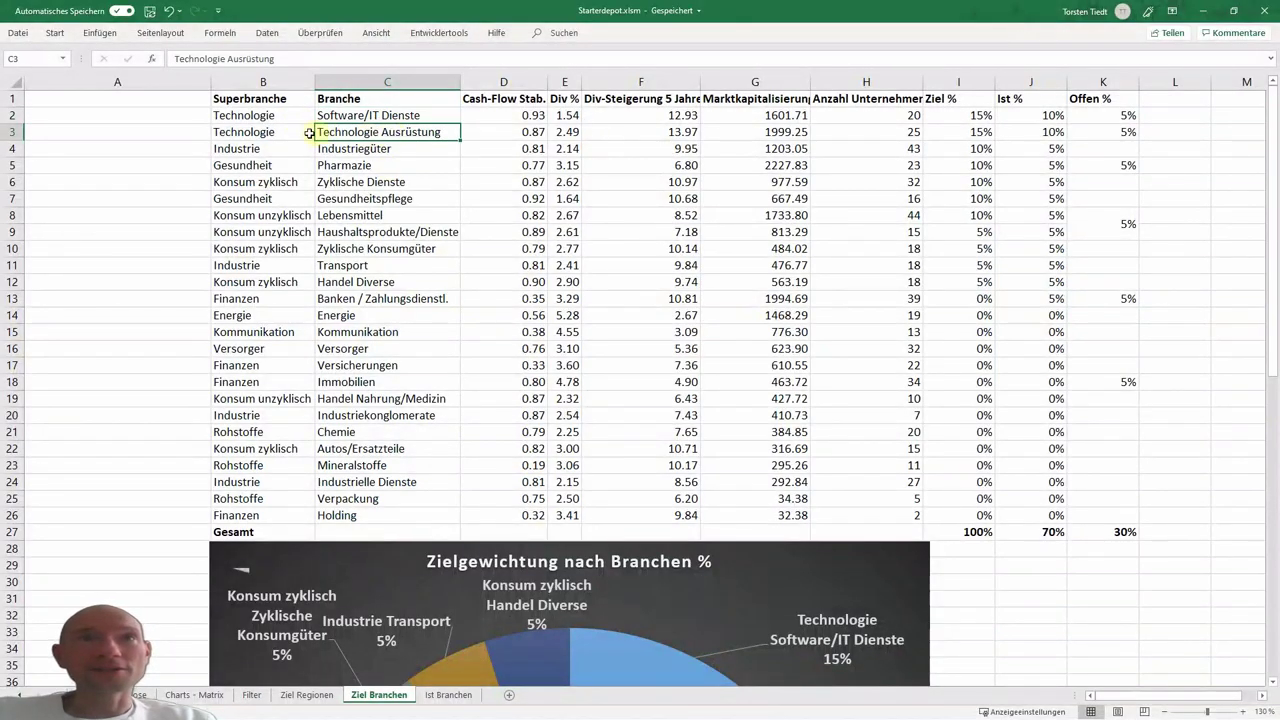
click(1203, 11)
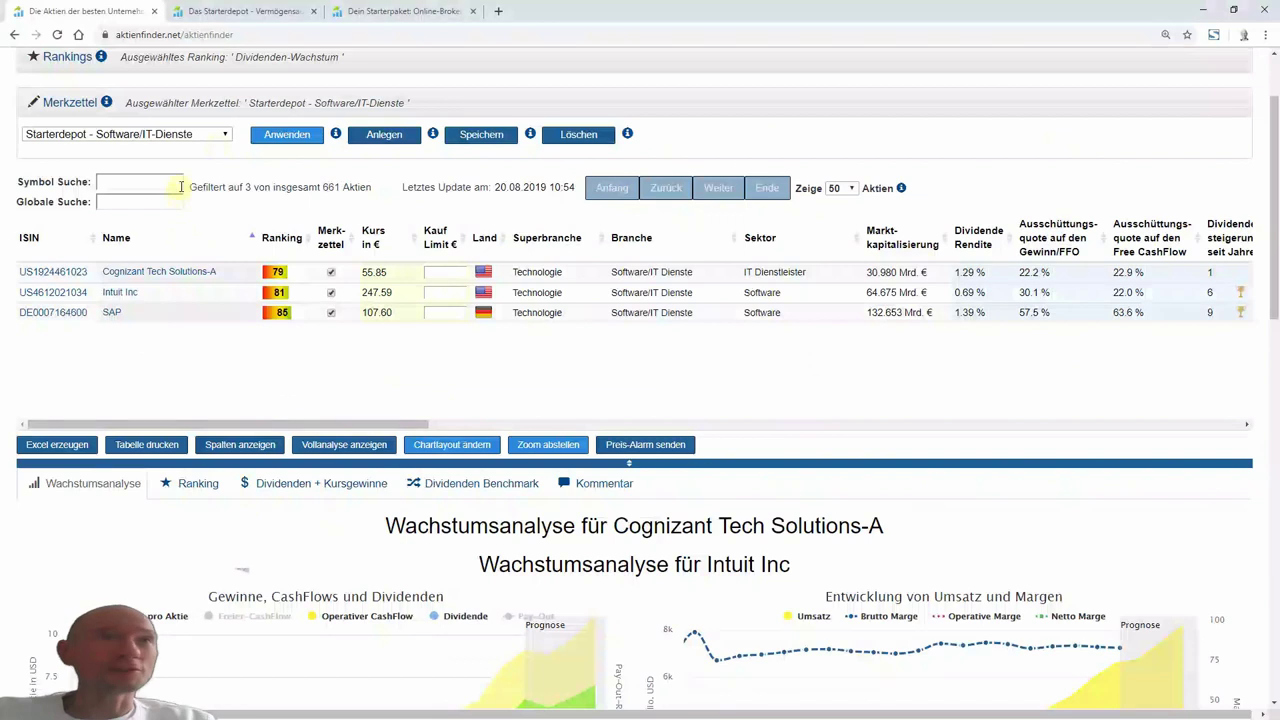
click(223, 134)
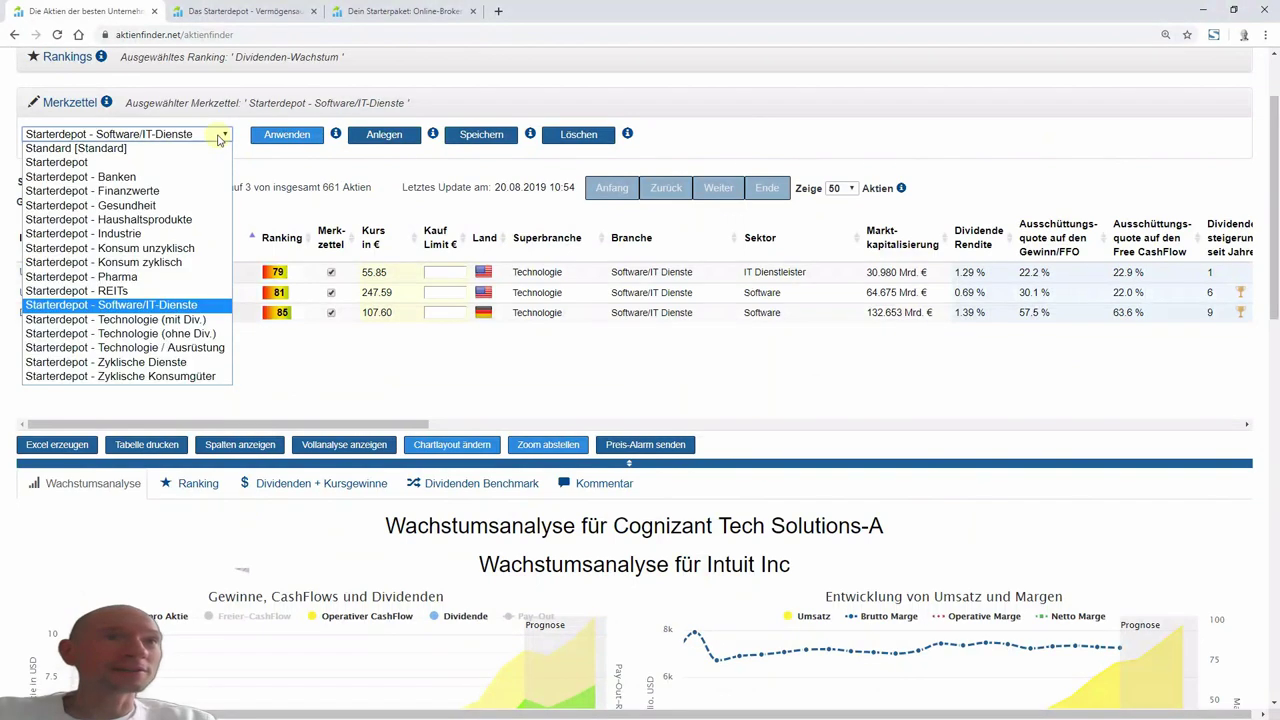
click(188, 347)
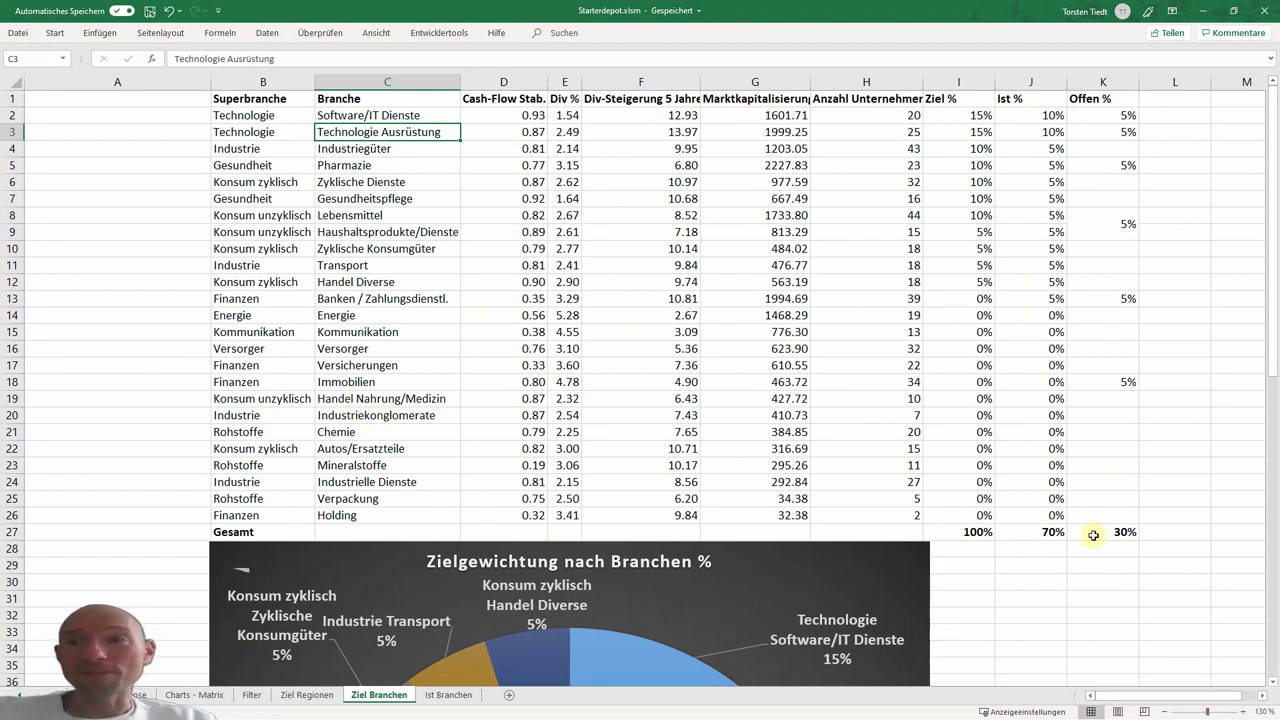
- Mark the Finanzen Immobilien row and its open share in the sector table of the Excel workbook
drag(1124, 388, 230, 383)
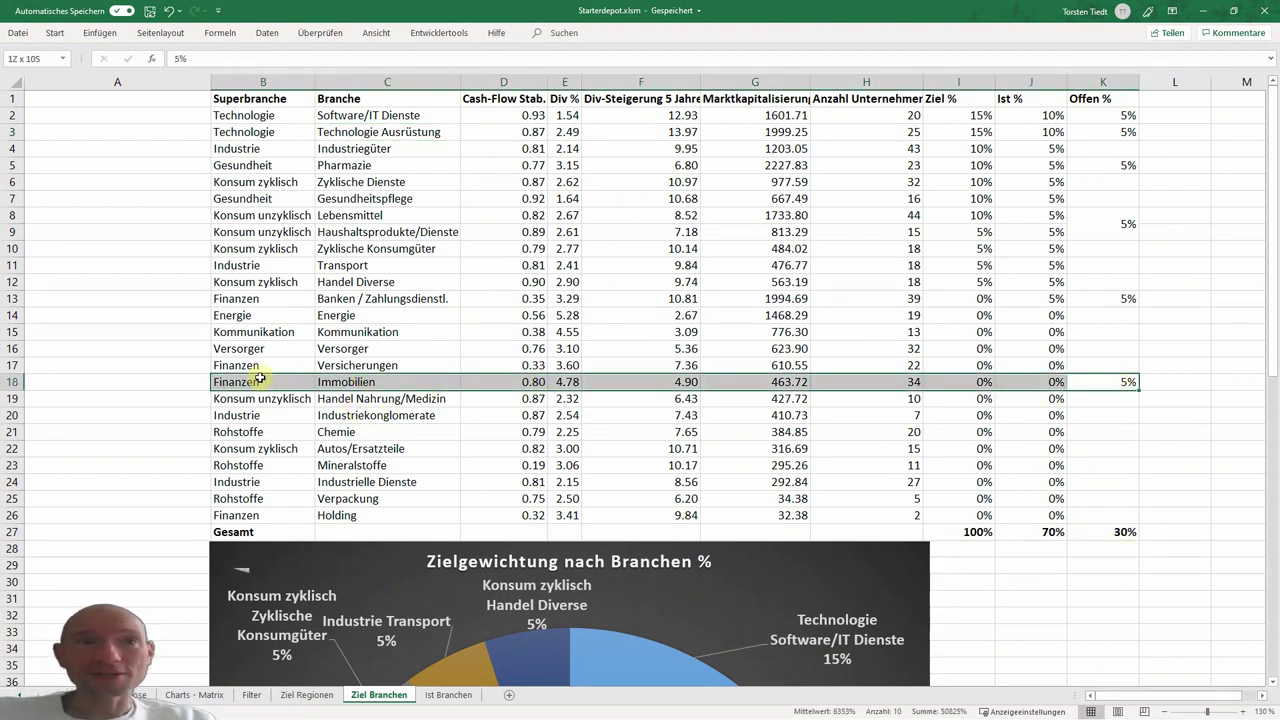
click(1094, 382)
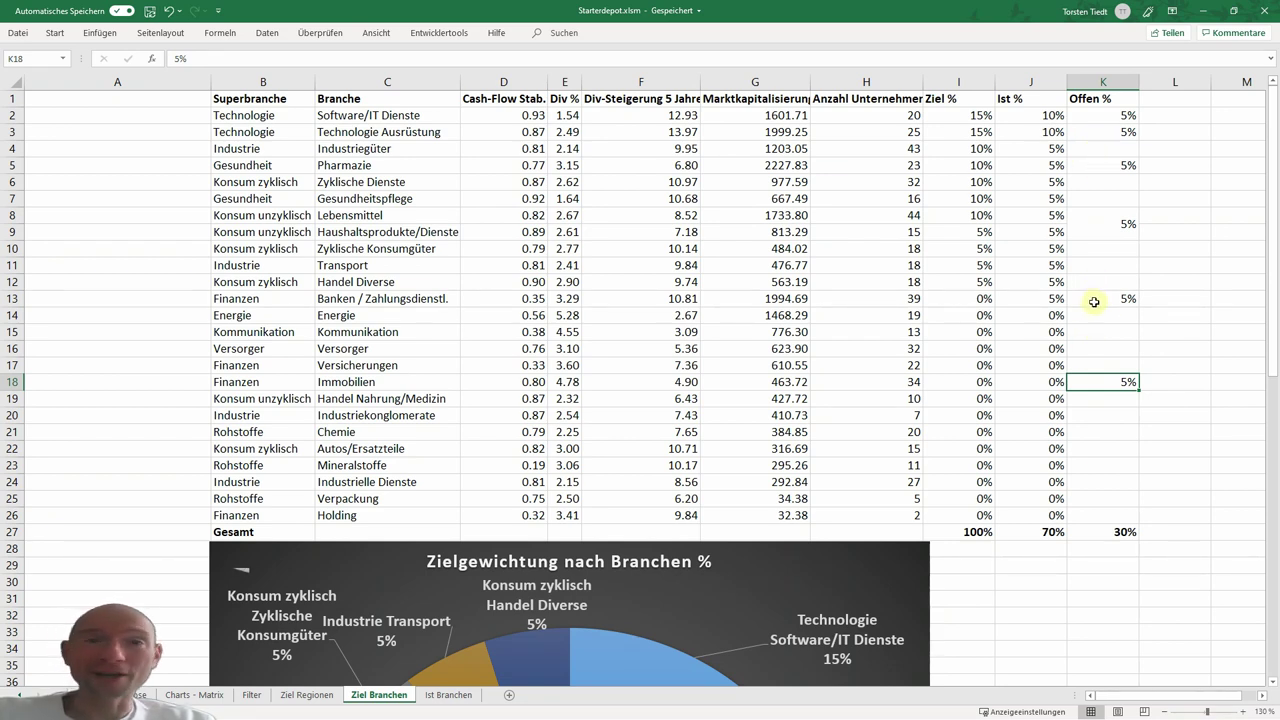
click(309, 387)
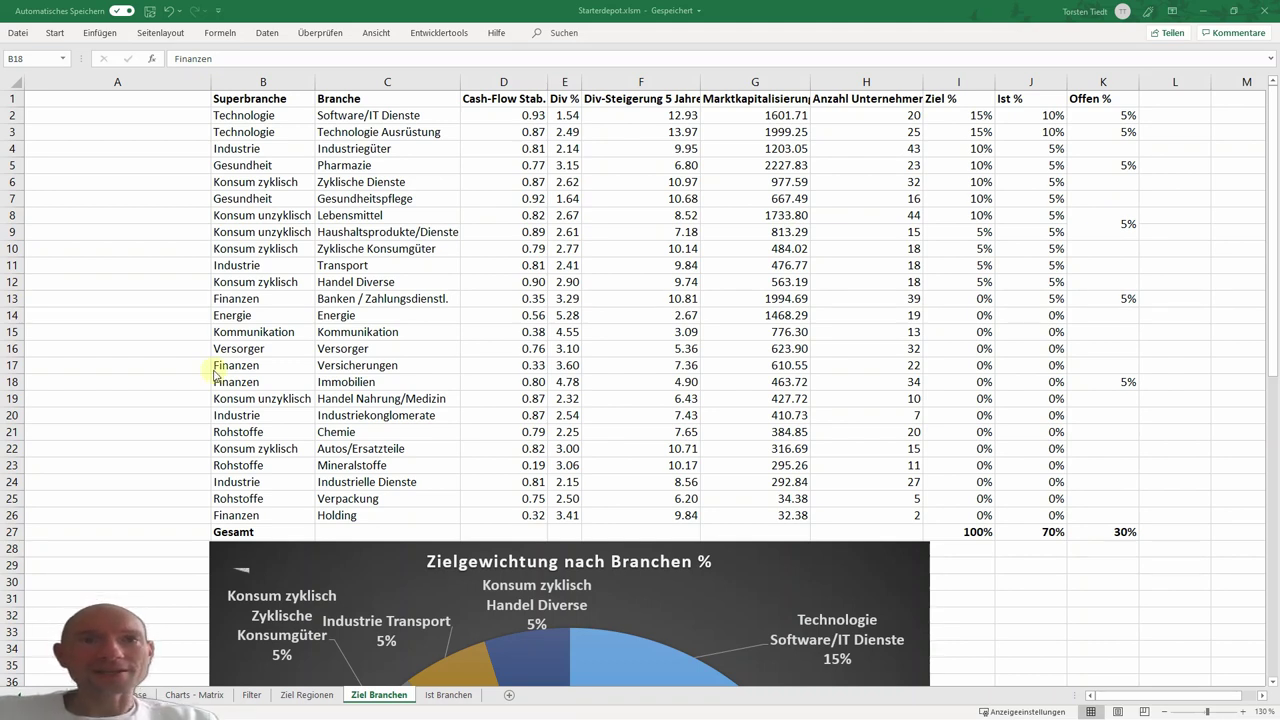
- Switch to the "Das Starterdepot" web page, review the savings plan overview table and return to the Aktienfinder page
click(1205, 12)
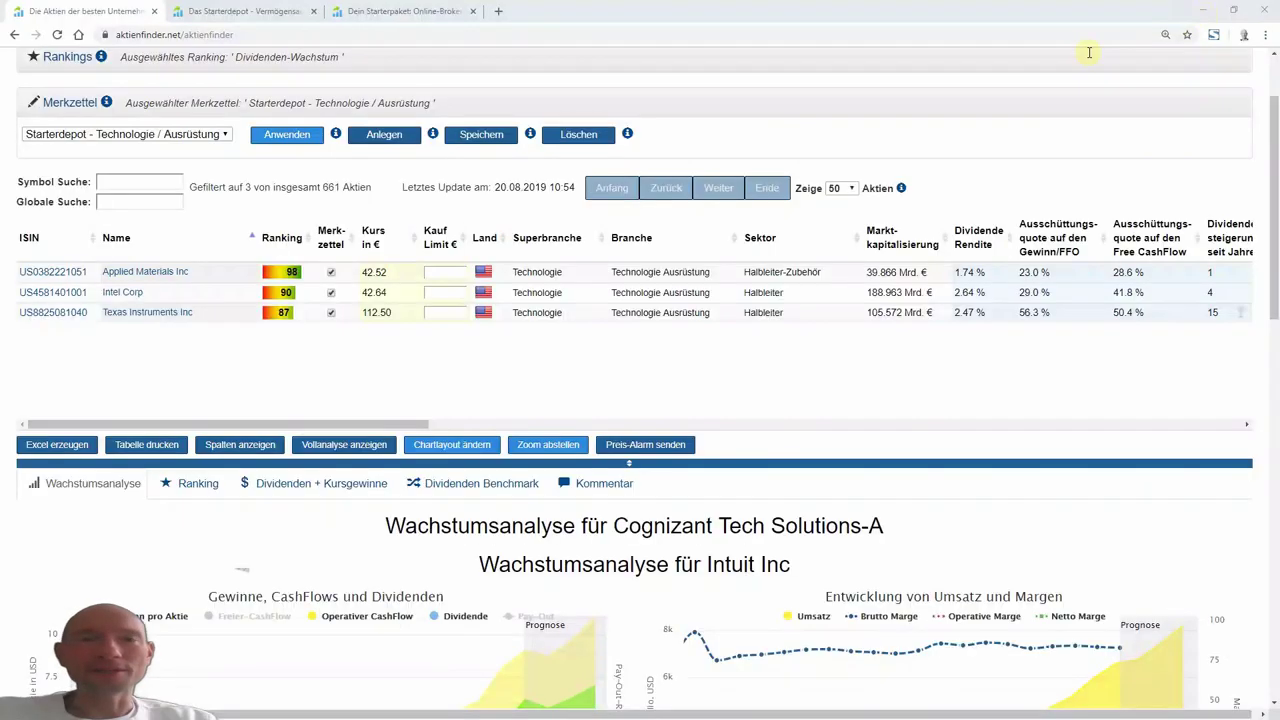
click(259, 12)
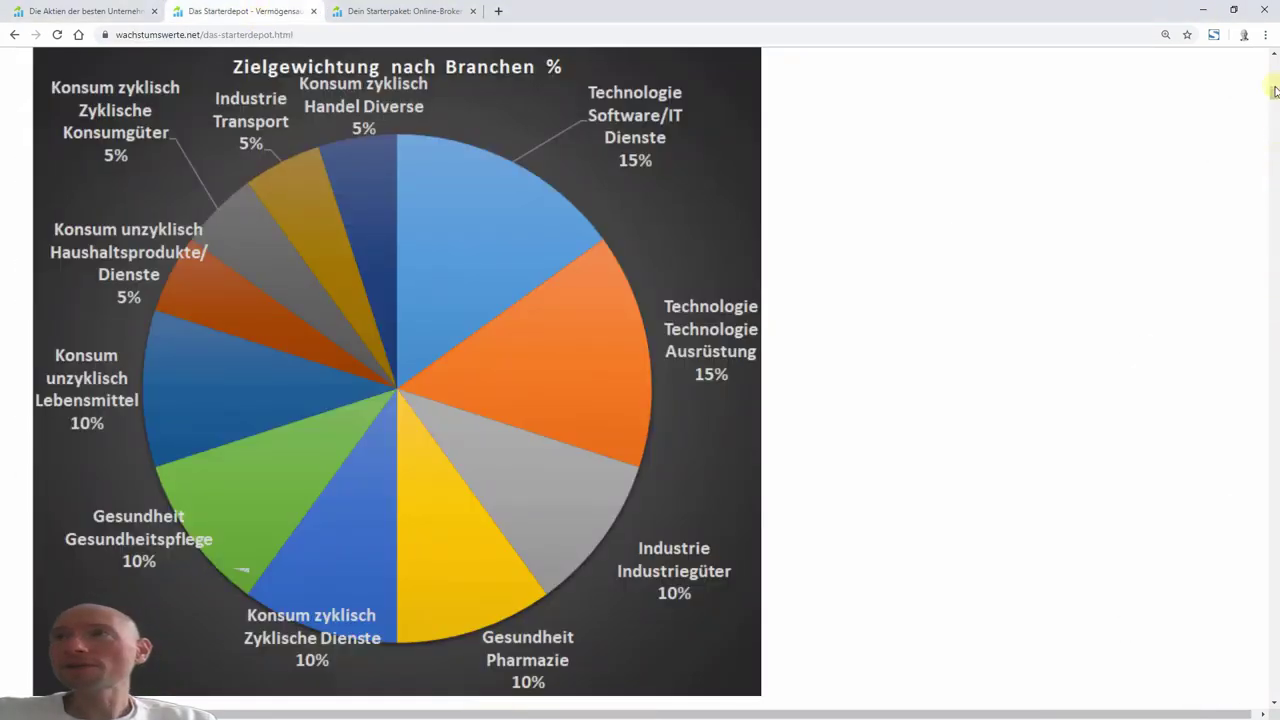
mouse_move(1274, 91)
mouse_down()
mouse_move(1273, 64)
mouse_move(1274, 110)
mouse_up()
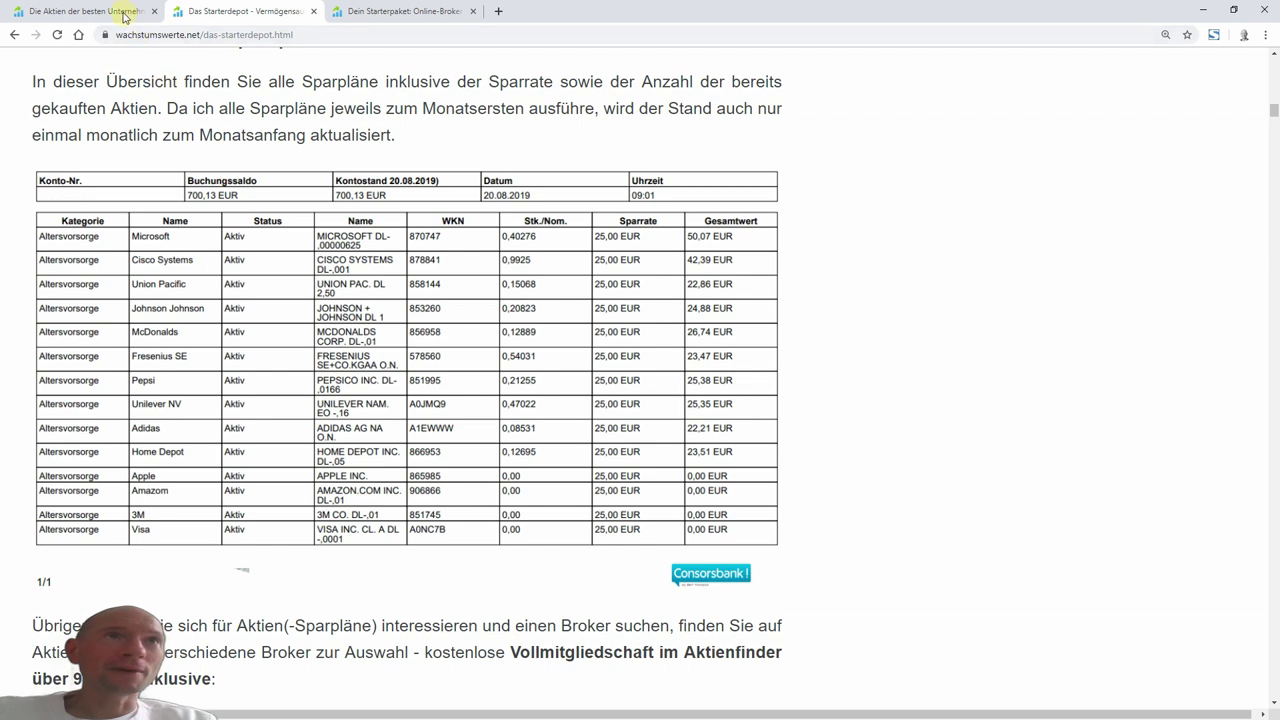
click(126, 12)
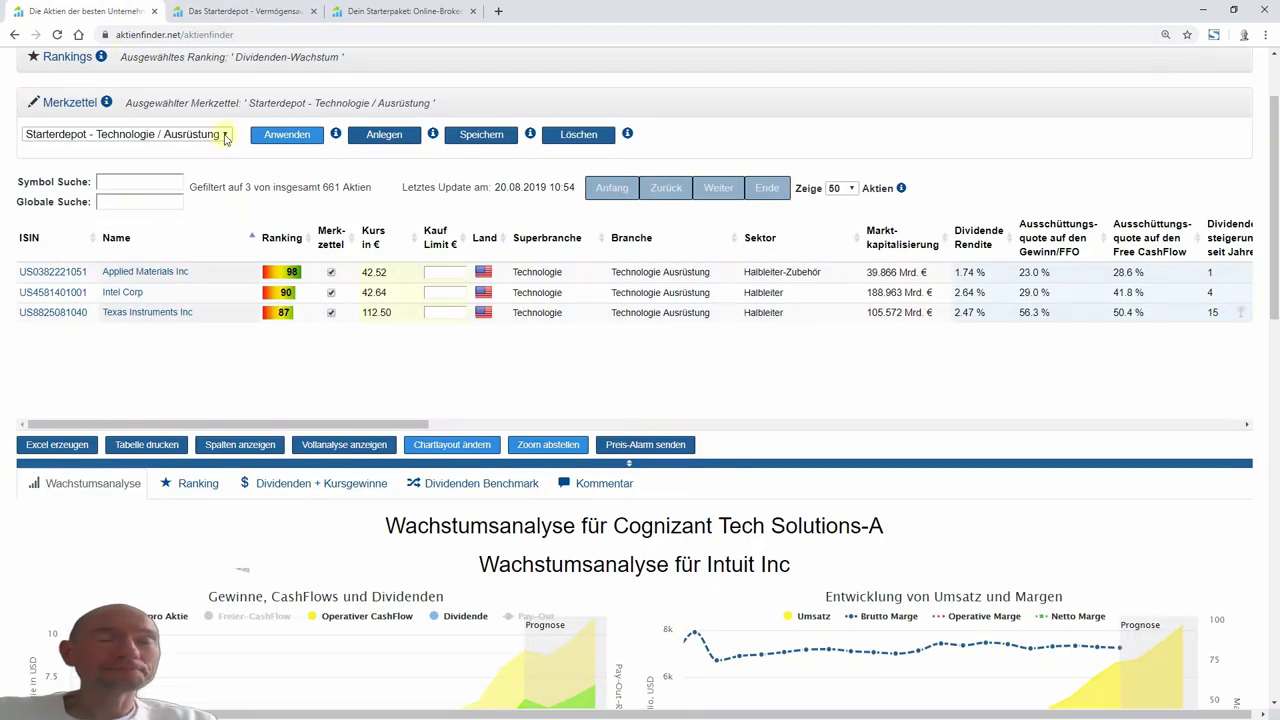